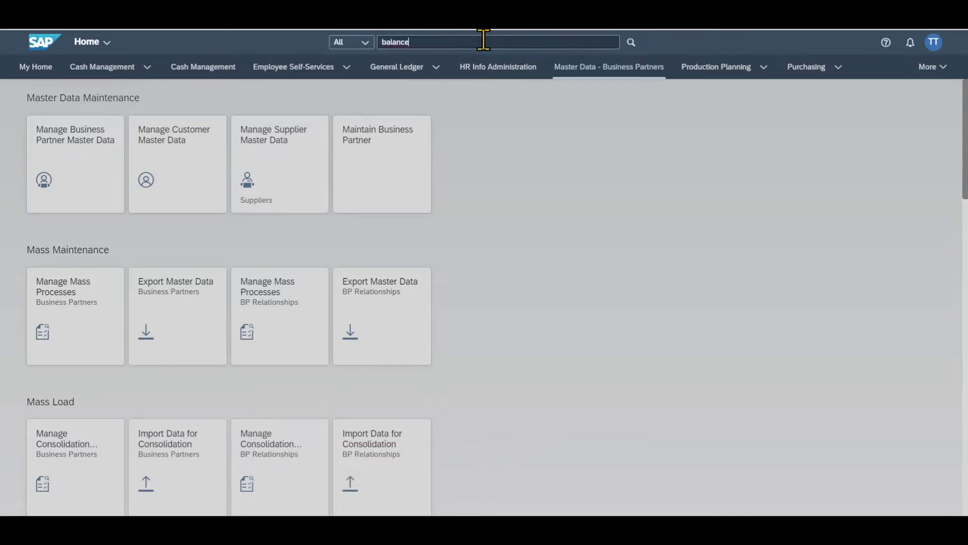
# - Search the launchpad for 'balance sheet/income statement' and bring up the Notepad note holding the role name
pyautogui.write('et/income statemen')
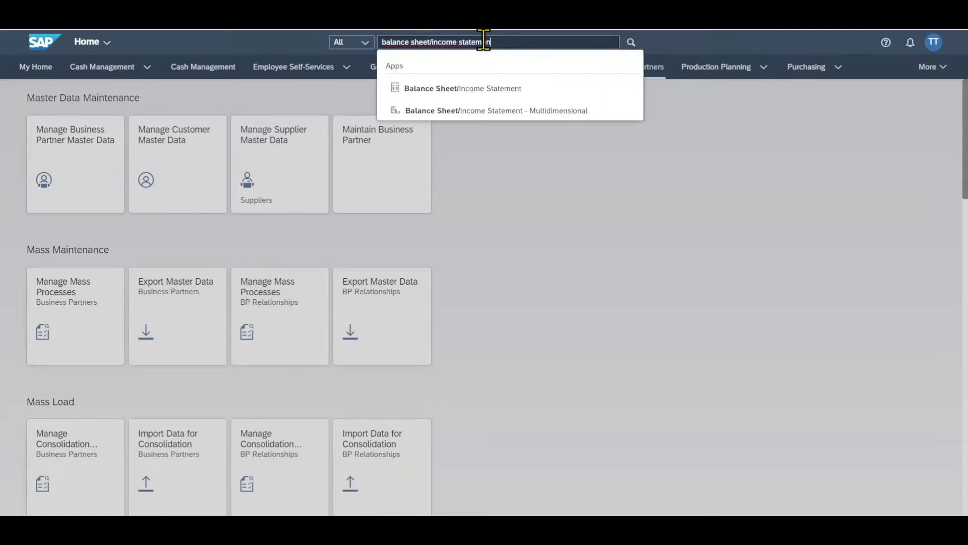
pyautogui.write('t')
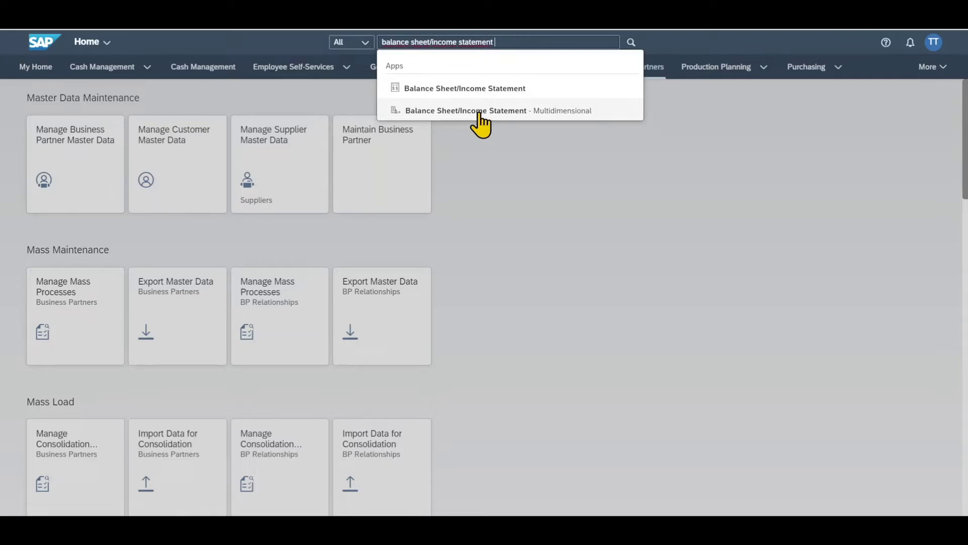
pyautogui.hotkey('alt', 'Tab')
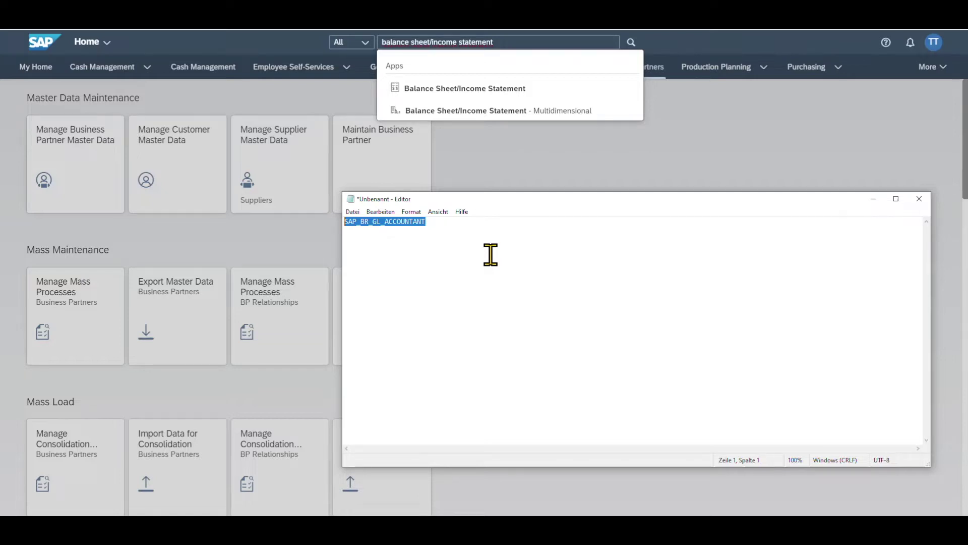
# - Select SAP_BR_GL_ACCOUNTANT in Notepad and launch the Balance Sheet/Income Statement - Multidimensional app
pyautogui.click(359, 225)
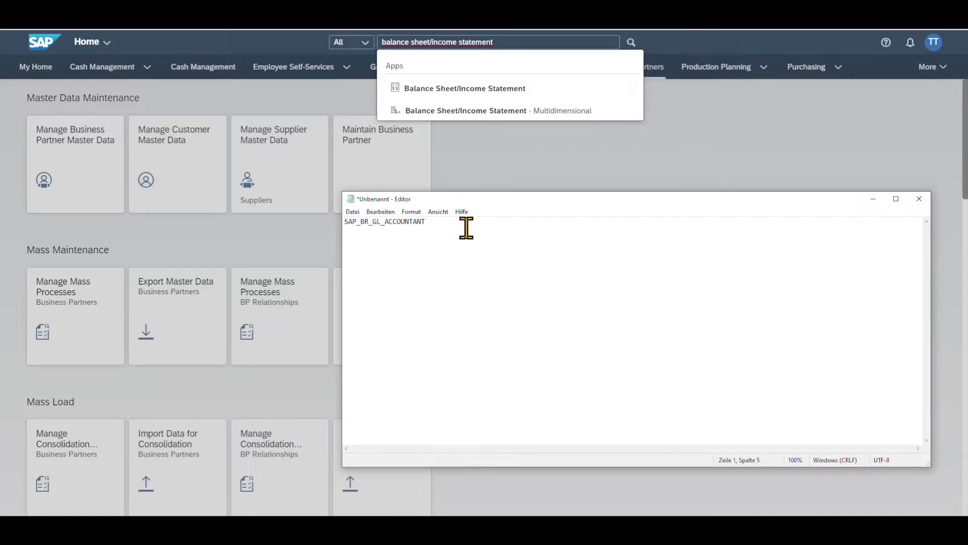
pyautogui.moveTo(424, 222); pyautogui.dragTo(334, 222)
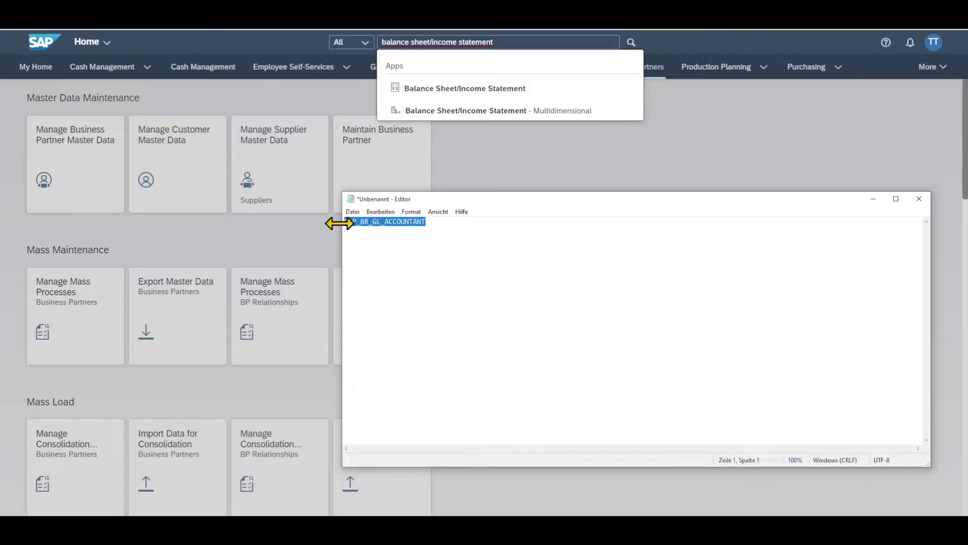
pyautogui.click(492, 112)
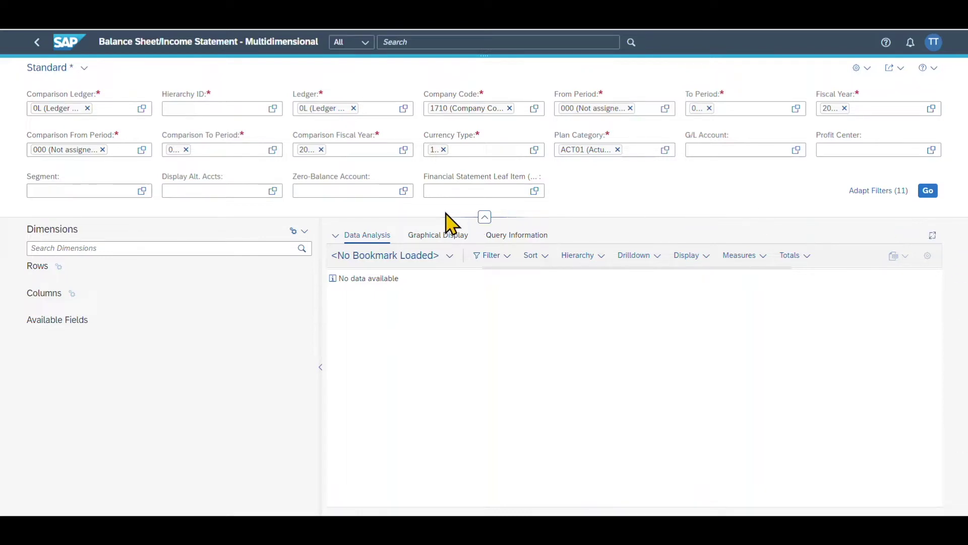
pyautogui.click(107, 116)
pyautogui.click(87, 108)
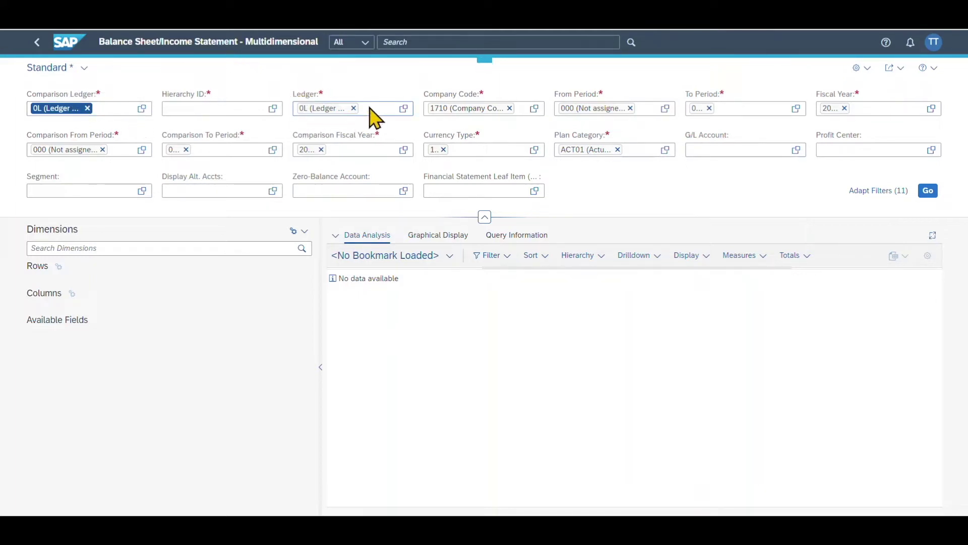
# - Set the Hierarchy ID filter to 1720 from its value help
pyautogui.click(222, 107)
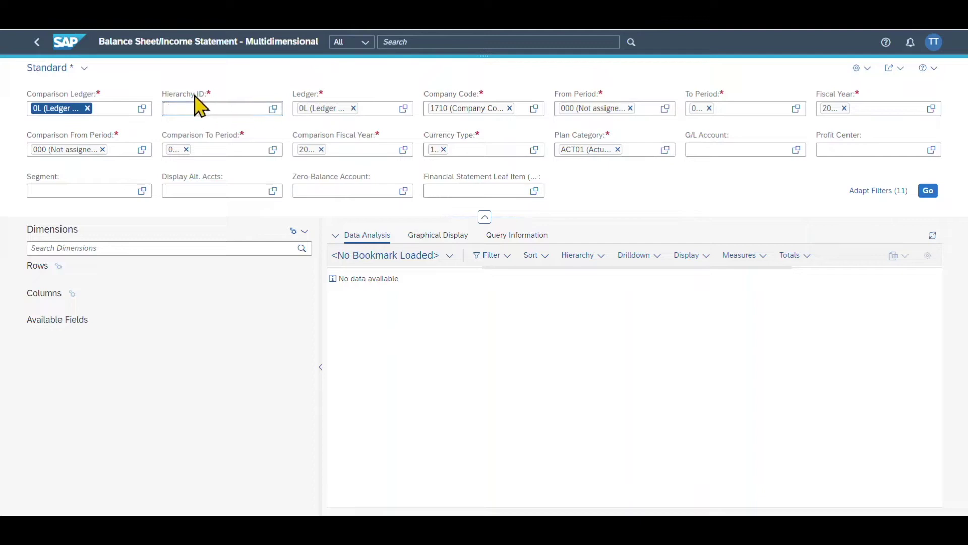
pyautogui.click(274, 109)
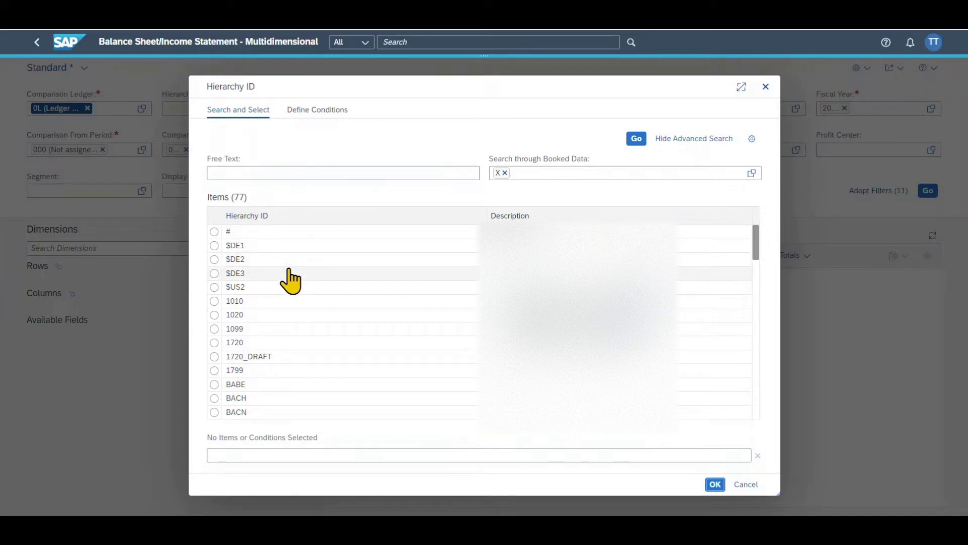
pyautogui.click(243, 344)
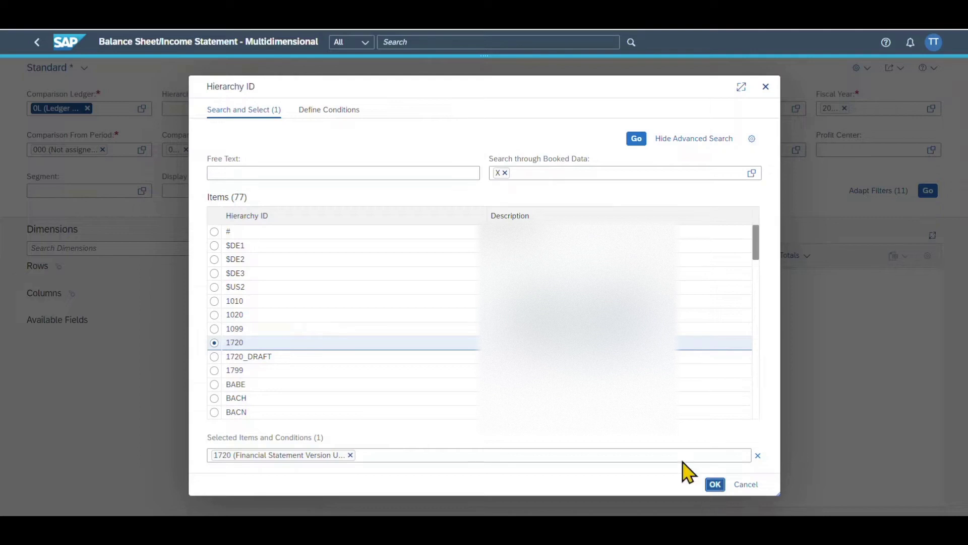
pyautogui.click(715, 484)
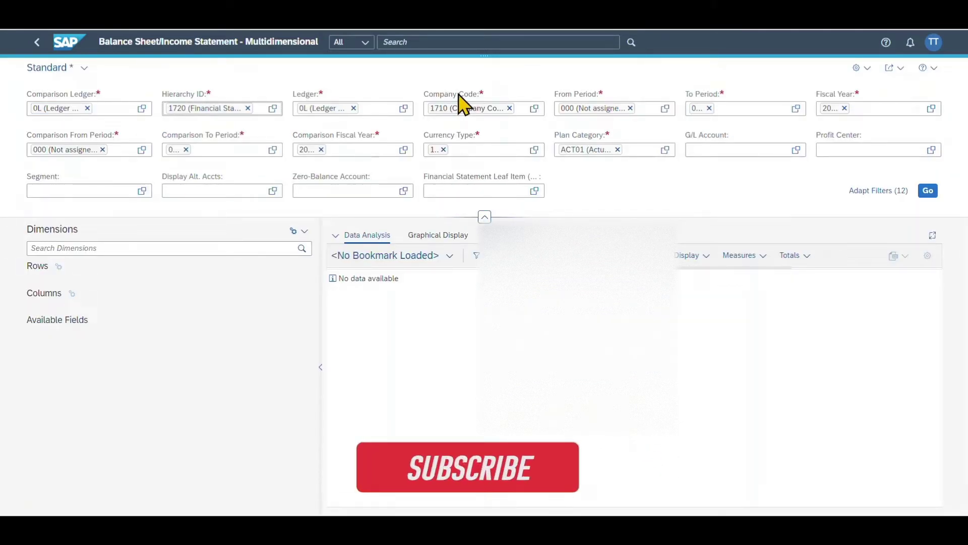
# - Confirm Company Code 1710 as the only selected company code, leaving 1010 out
pyautogui.click(535, 108)
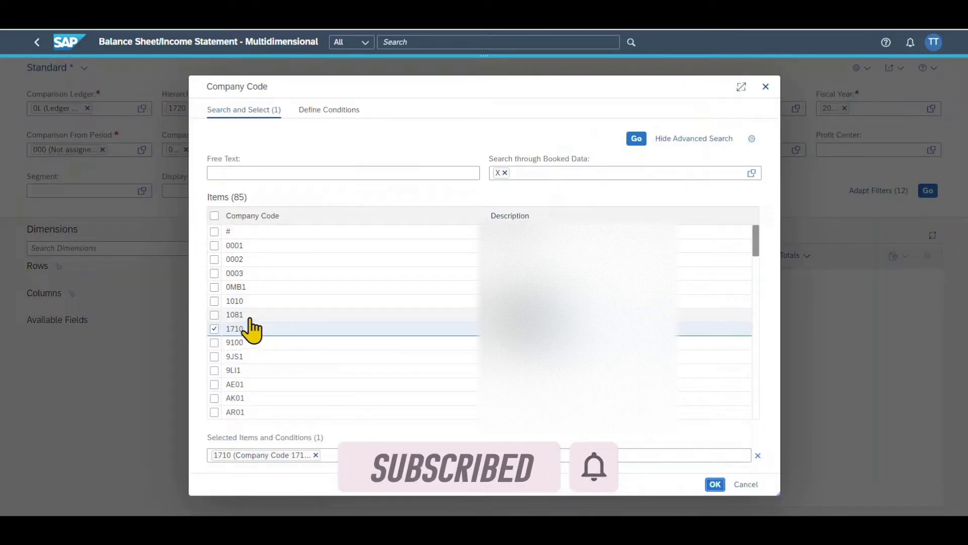
pyautogui.click(214, 302)
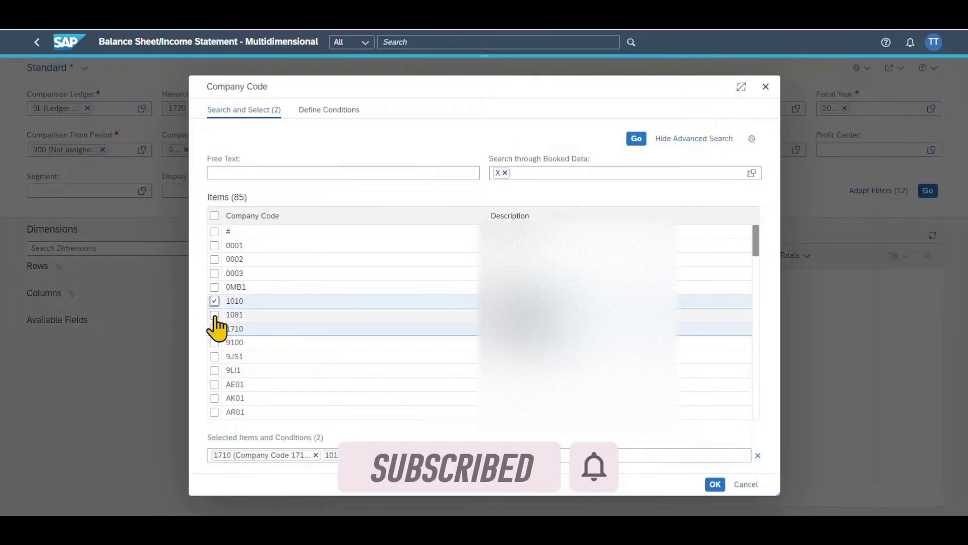
pyautogui.click(214, 301)
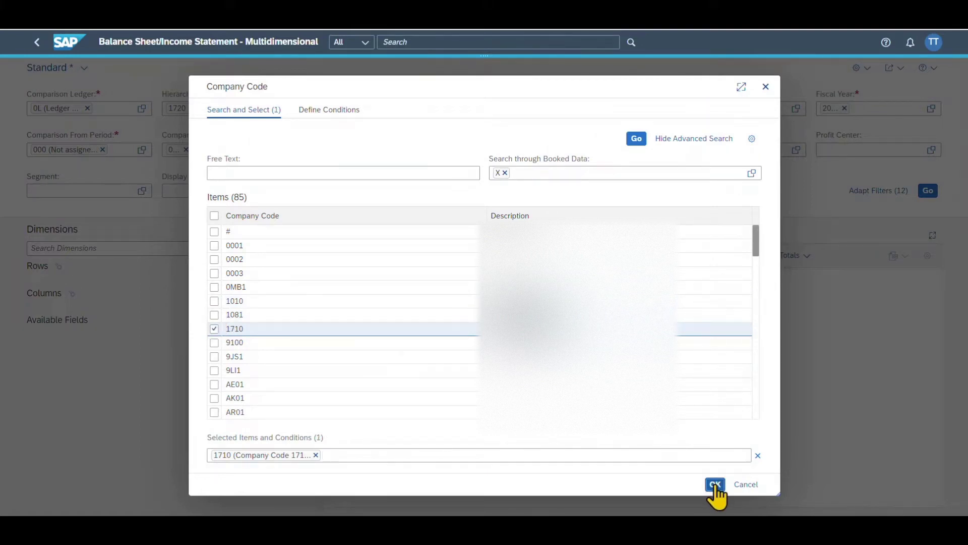
pyautogui.click(715, 486)
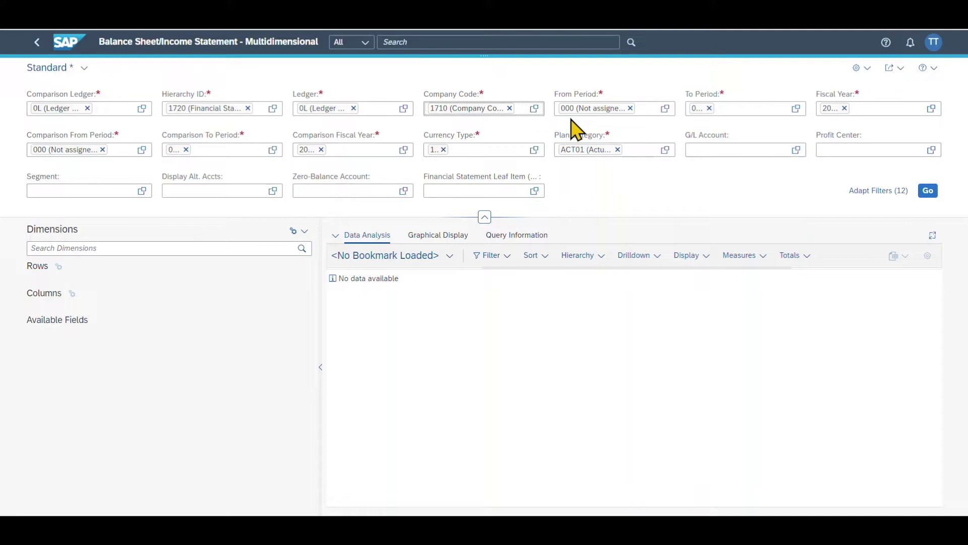
# - Redefine the From Period, To Period (0) and Fiscal Year filter conditions
pyautogui.click(631, 108)
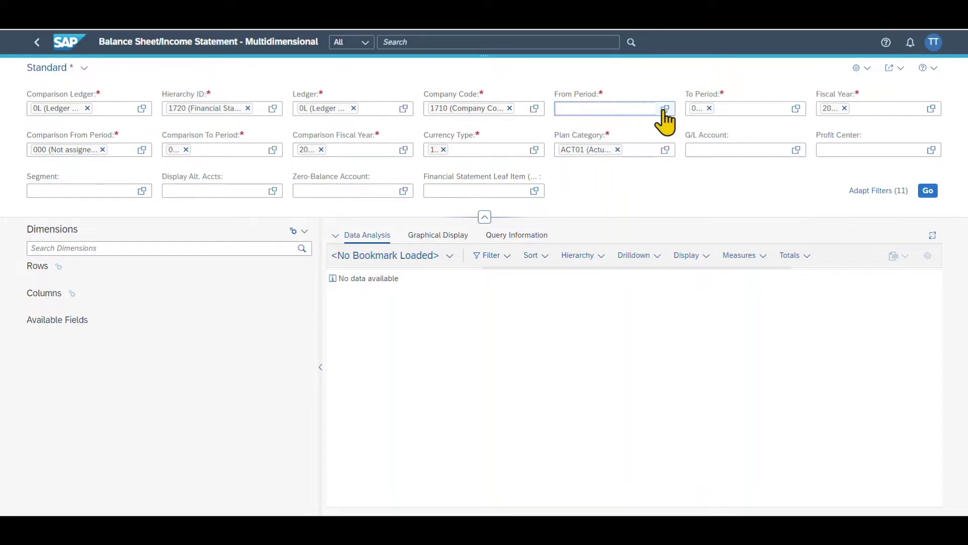
pyautogui.click(664, 109)
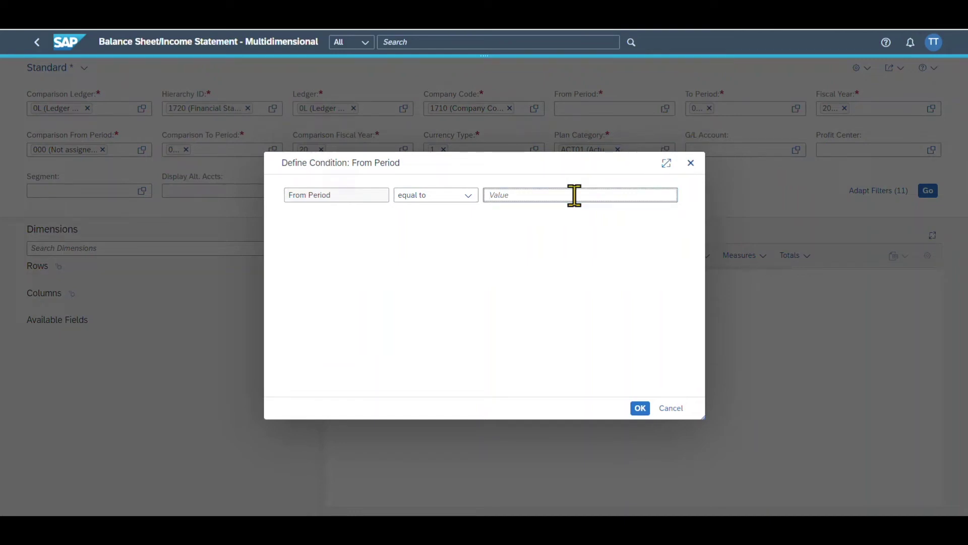
pyautogui.click(641, 407)
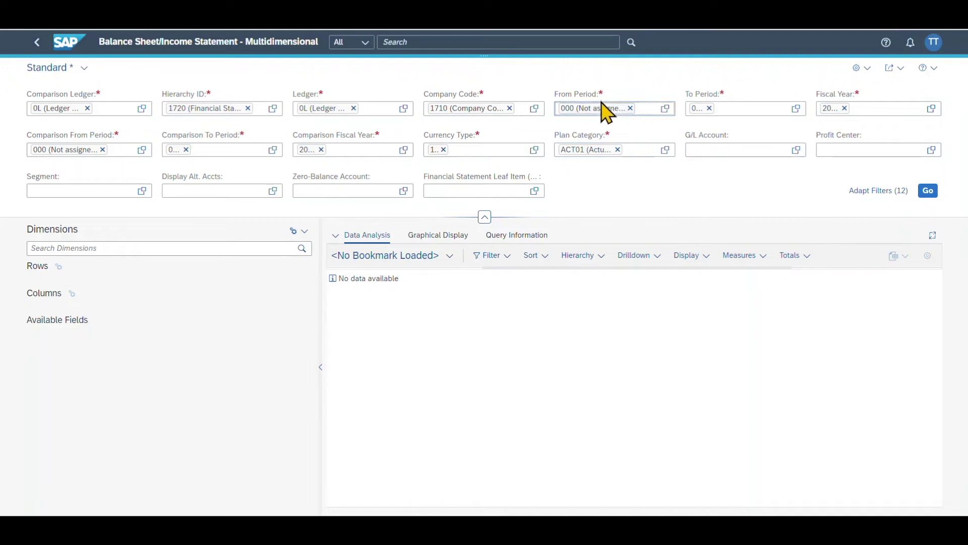
pyautogui.click(710, 108)
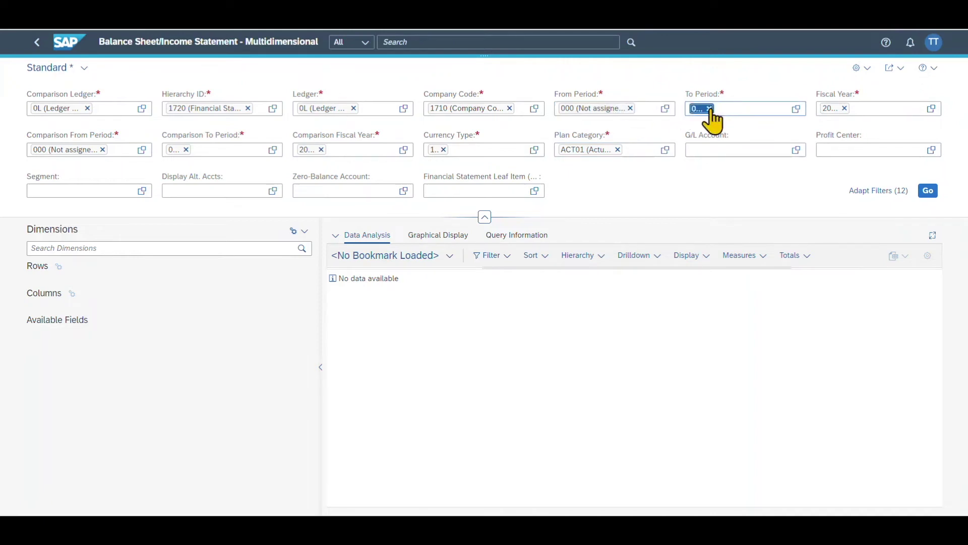
pyautogui.click(796, 109)
pyautogui.click(544, 195)
pyautogui.write('012')
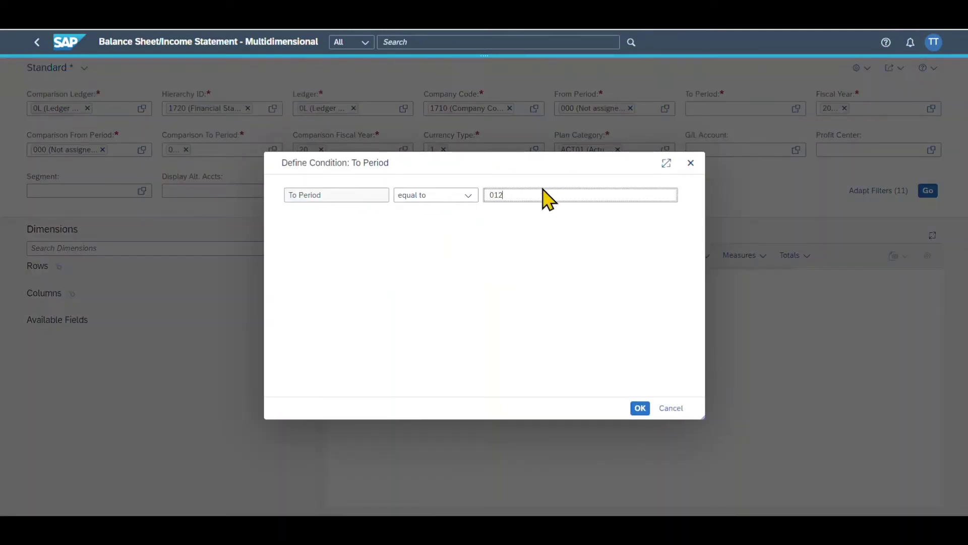
pyautogui.click(641, 408)
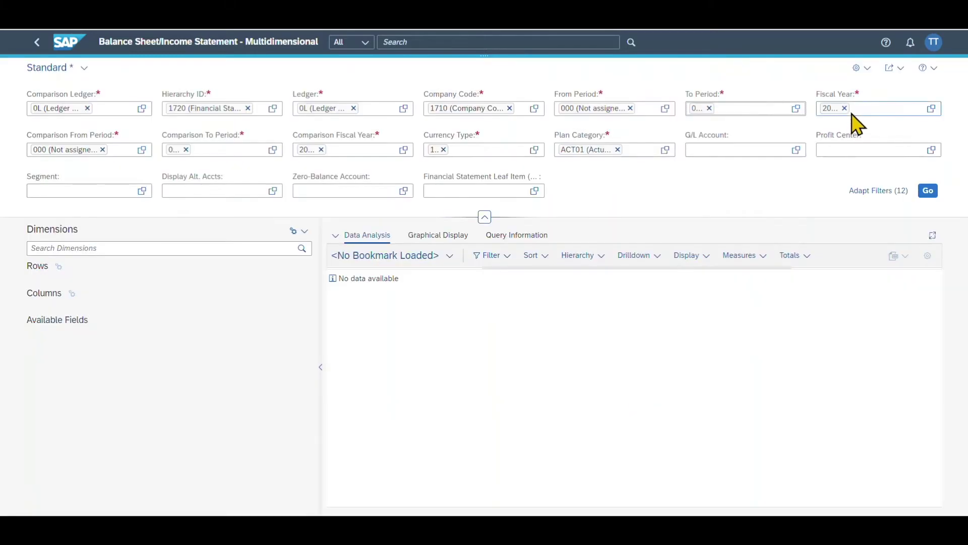
pyautogui.click(931, 109)
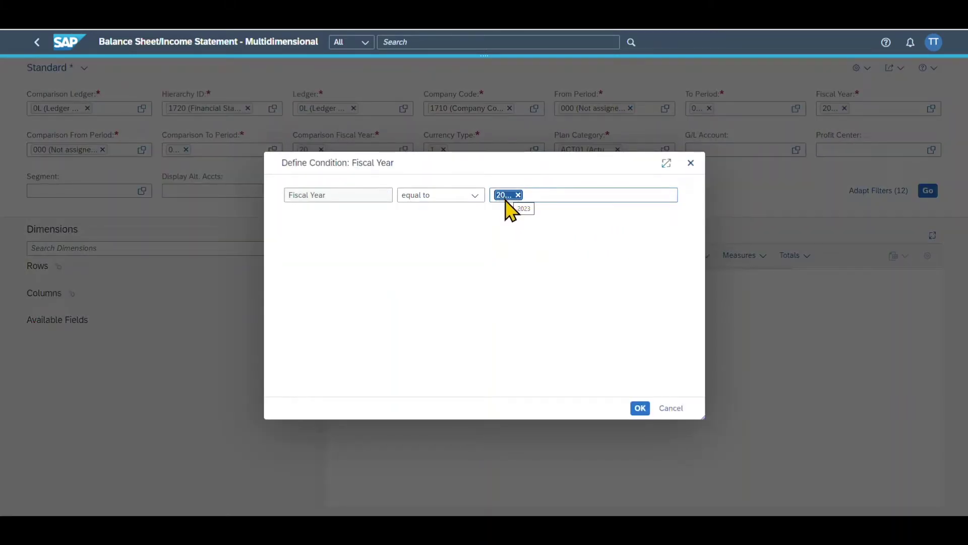
pyautogui.click(639, 407)
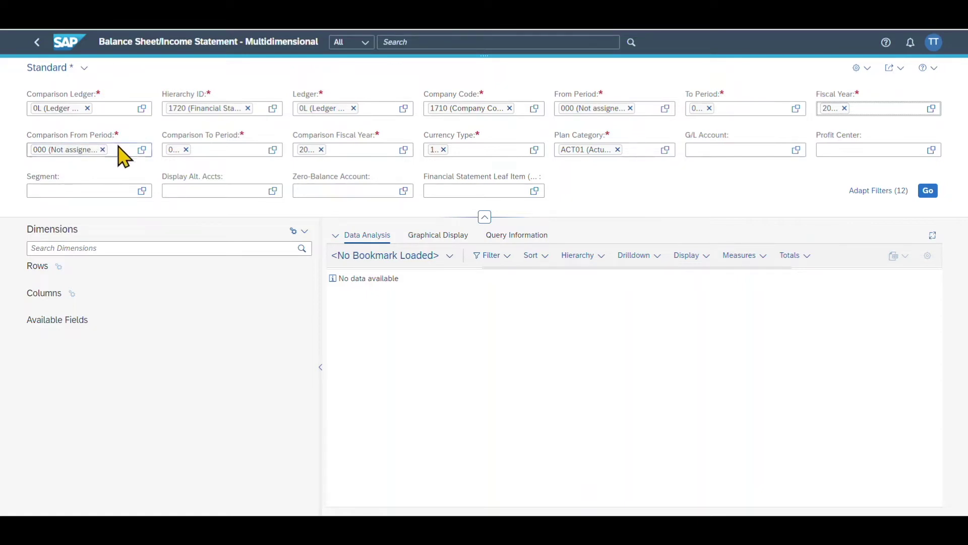
# - Replace the Comparison To Period value with 012
pyautogui.click(186, 150)
pyautogui.click(272, 150)
pyautogui.write('012')
pyautogui.click(639, 409)
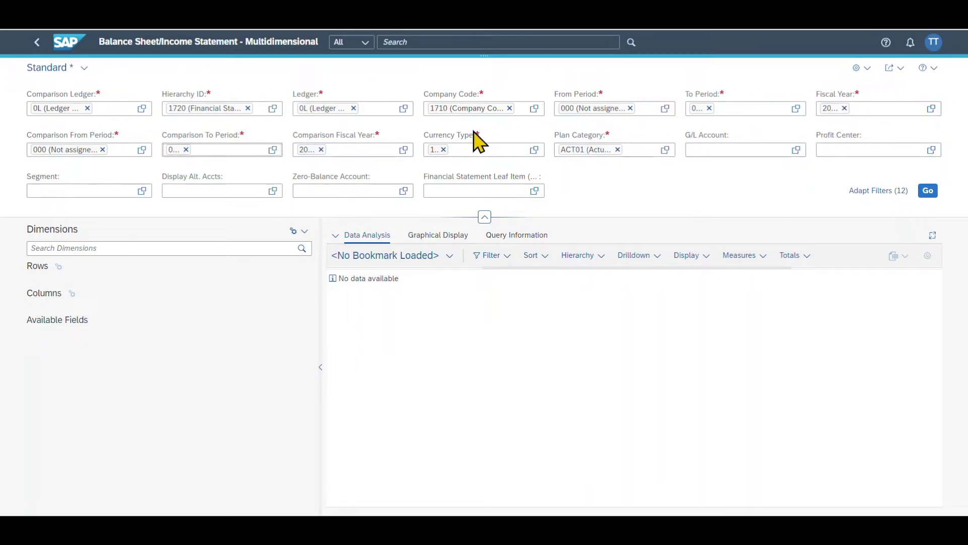
# - Keep currency type 10 and confirm plan category ACT01 in their value helps
pyautogui.click(478, 150)
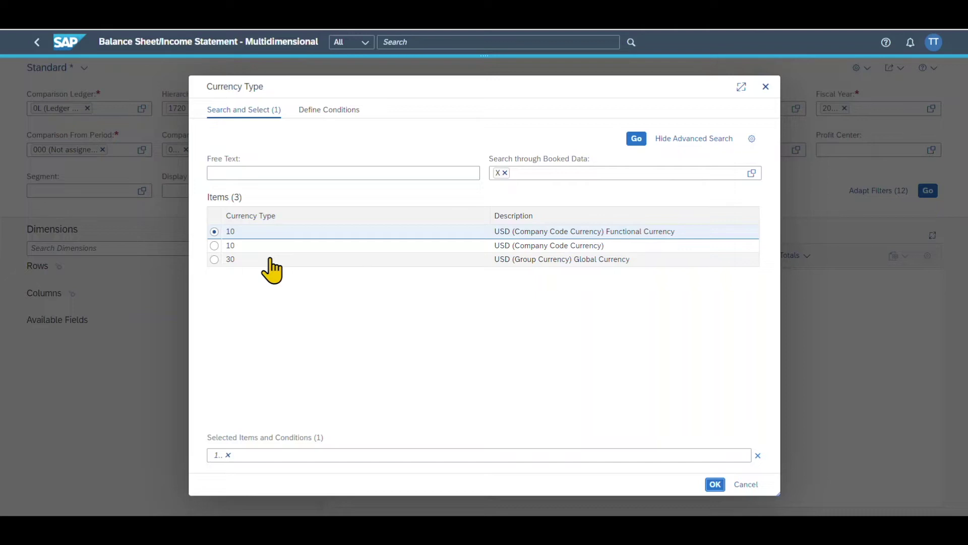
pyautogui.press('Return')
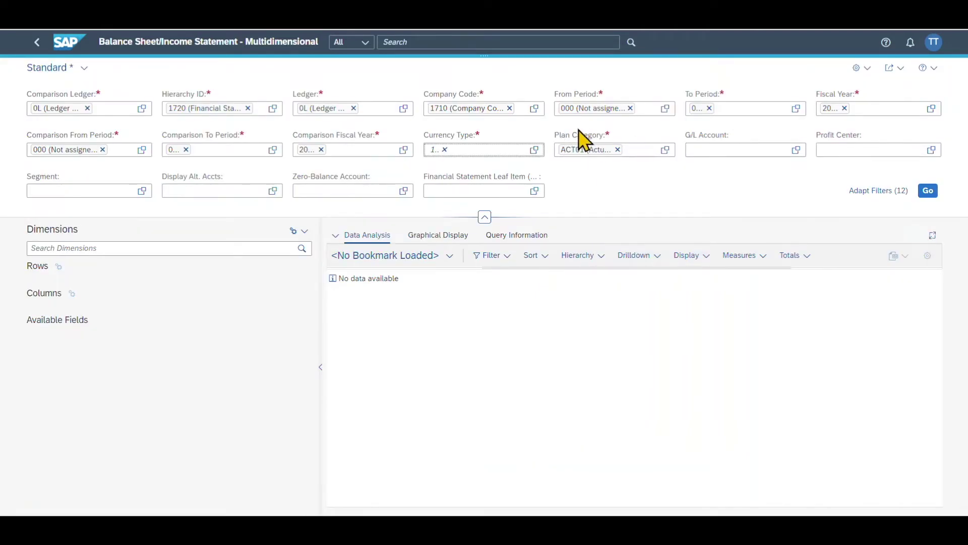
pyautogui.click(666, 150)
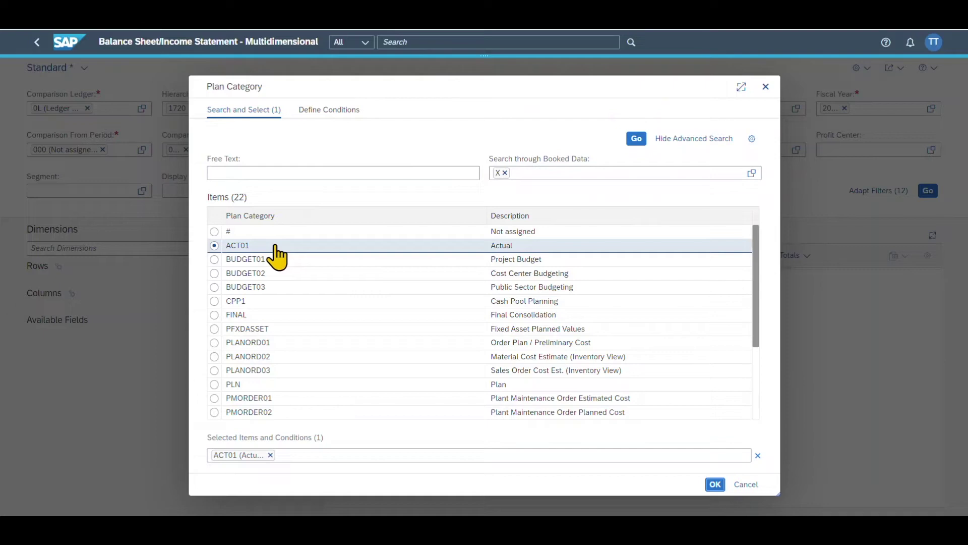
pyautogui.click(714, 484)
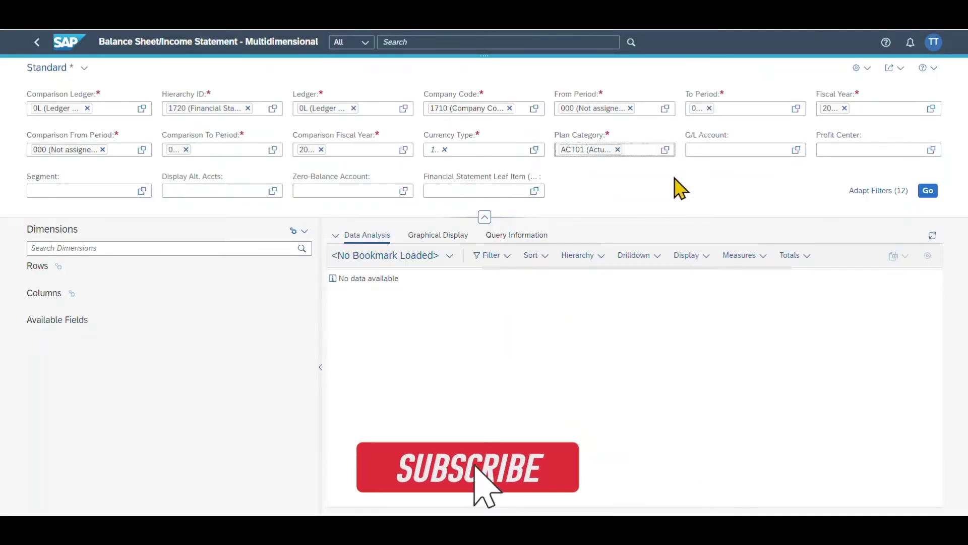
pyautogui.click(720, 150)
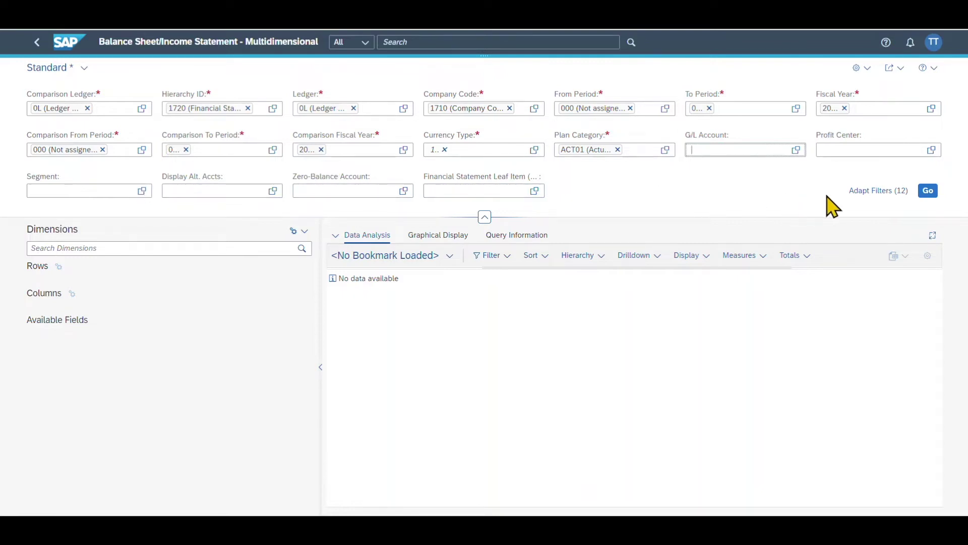
# - Review Adapt Filters, run the report with Go, and collapse the filter bar
pyautogui.click(877, 191)
pyautogui.scroll(-1, 643, 233)
pyautogui.scroll(1, 642, 236)
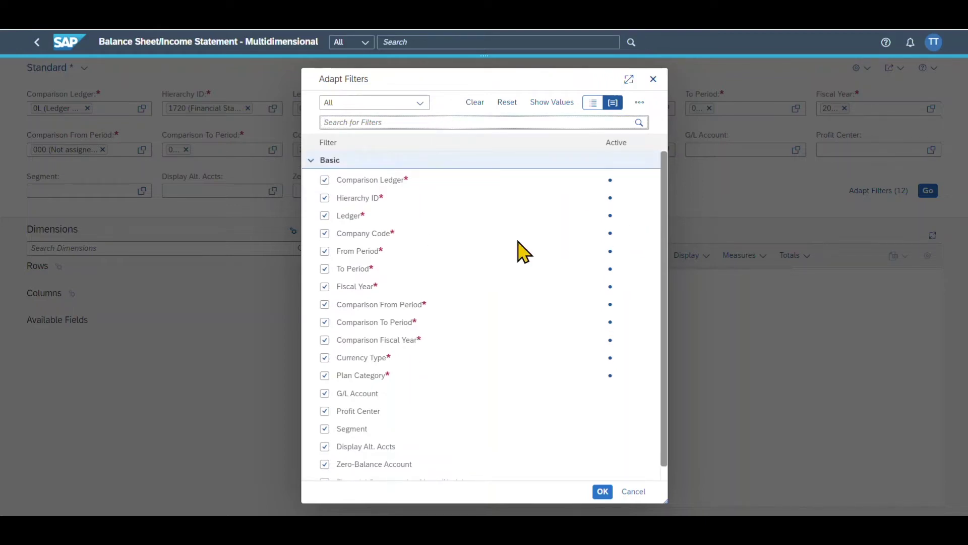
pyautogui.click(653, 80)
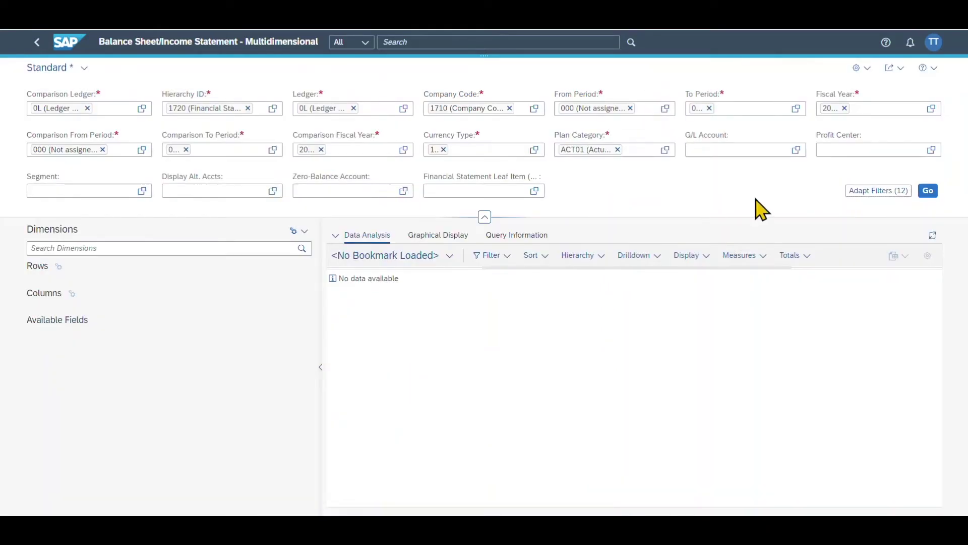
pyautogui.click(929, 191)
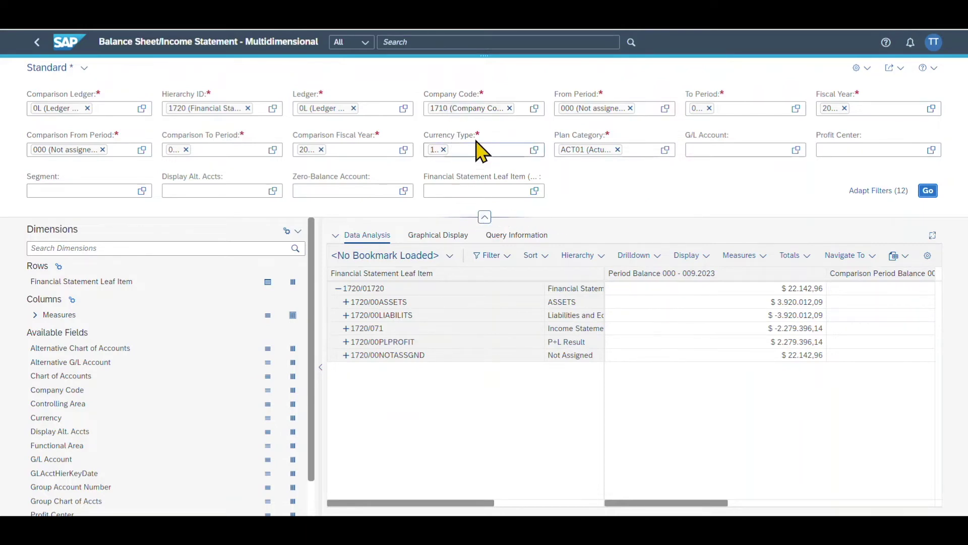
pyautogui.click(484, 218)
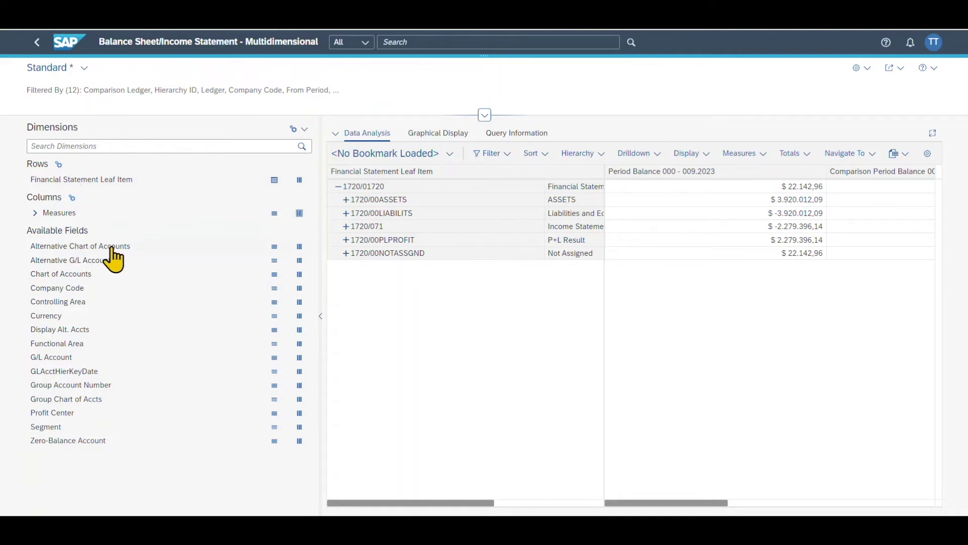
# - Put Alternative Chart of Accounts and Alternative G/L Account on rows, Chart of Accounts and Company Code on columns
pyautogui.moveTo(113, 256); pyautogui.dragTo(92, 198)
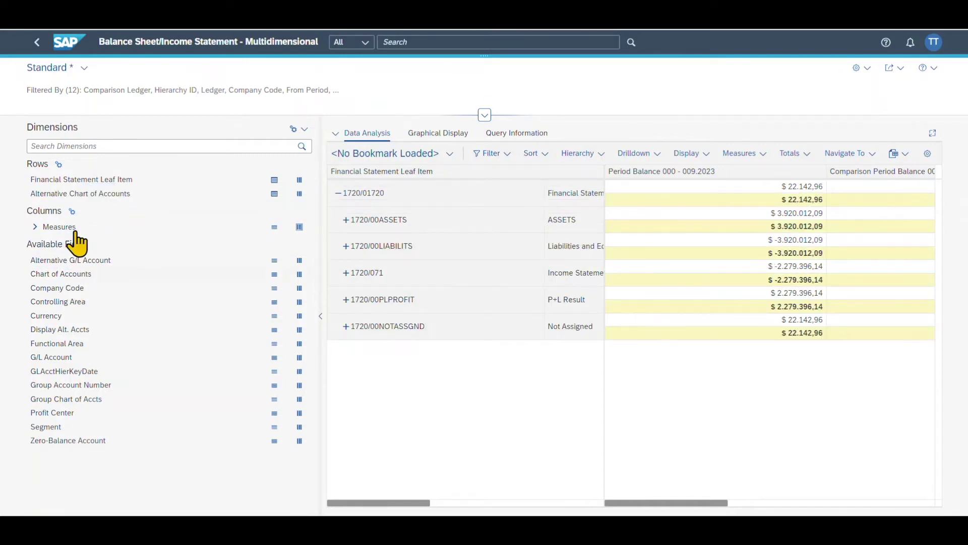
pyautogui.moveTo(76, 243); pyautogui.dragTo(91, 247)
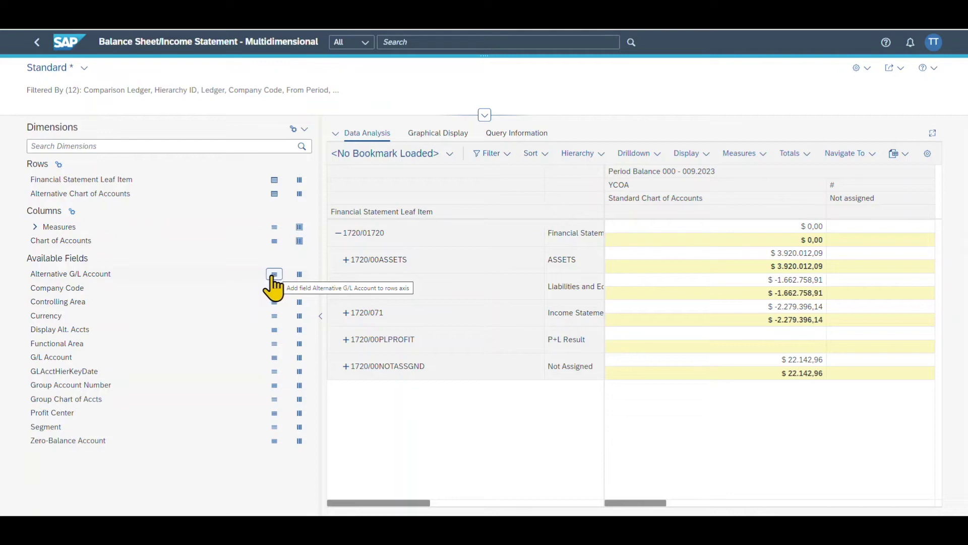
pyautogui.click(274, 275)
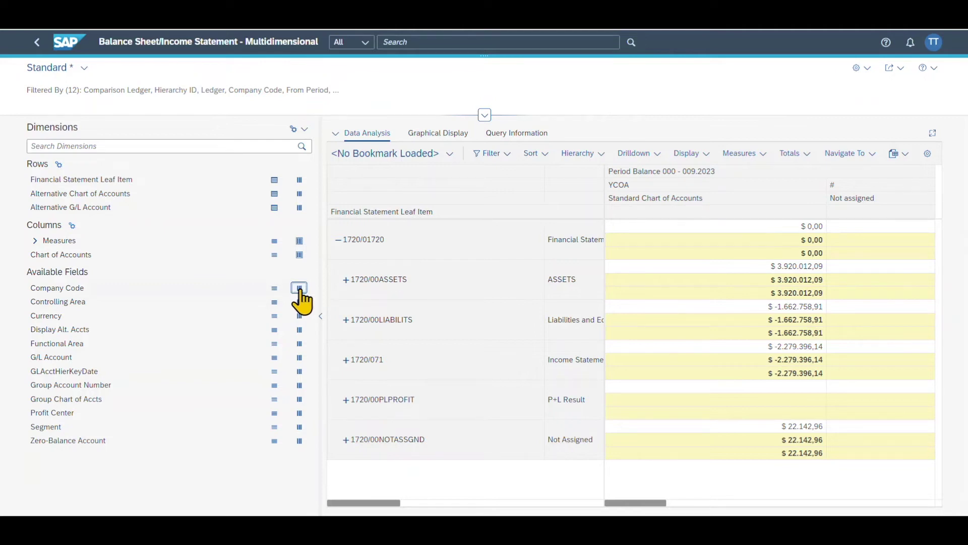
pyautogui.click(299, 288)
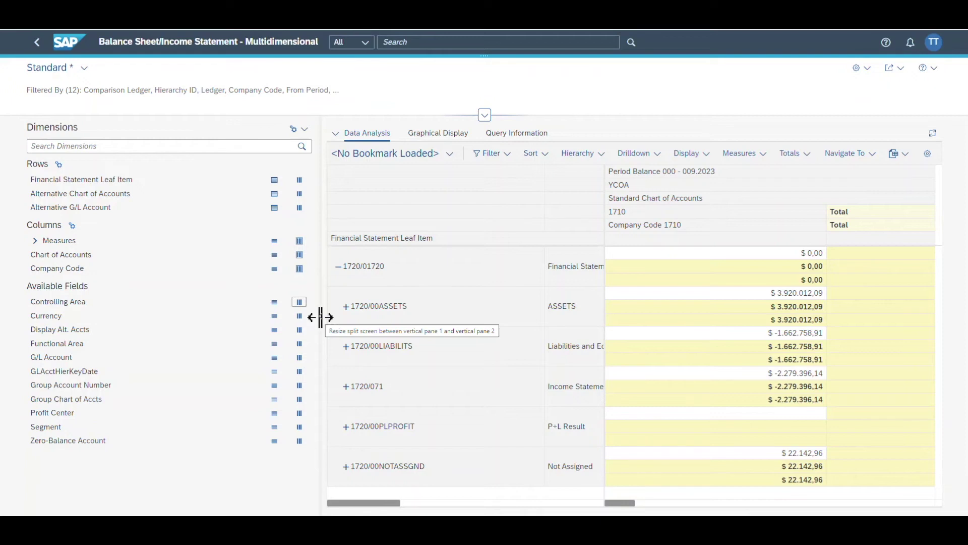
pyautogui.moveTo(321, 317); pyautogui.dragTo(18, 284)
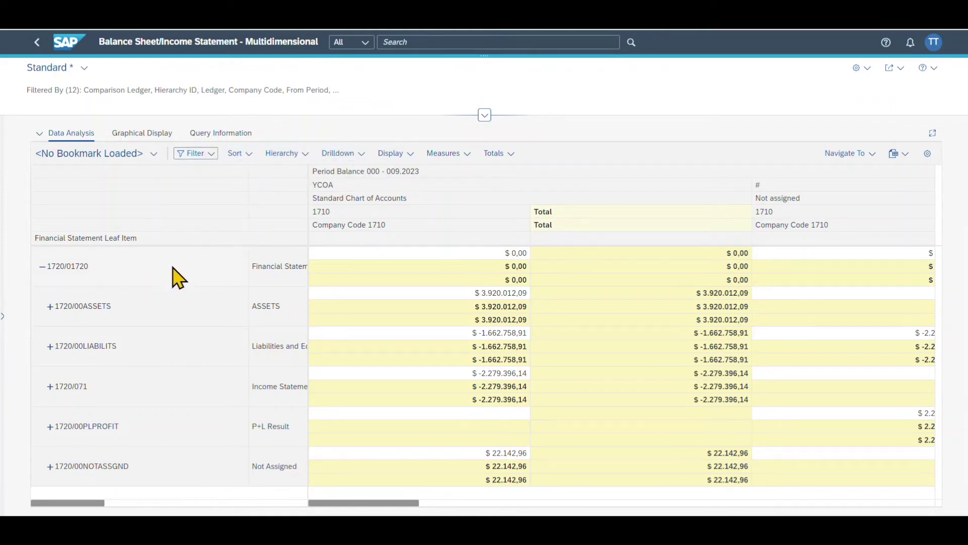
# - Expand all levels of the account hierarchy under node 1720/01720
pyautogui.click(121, 270)
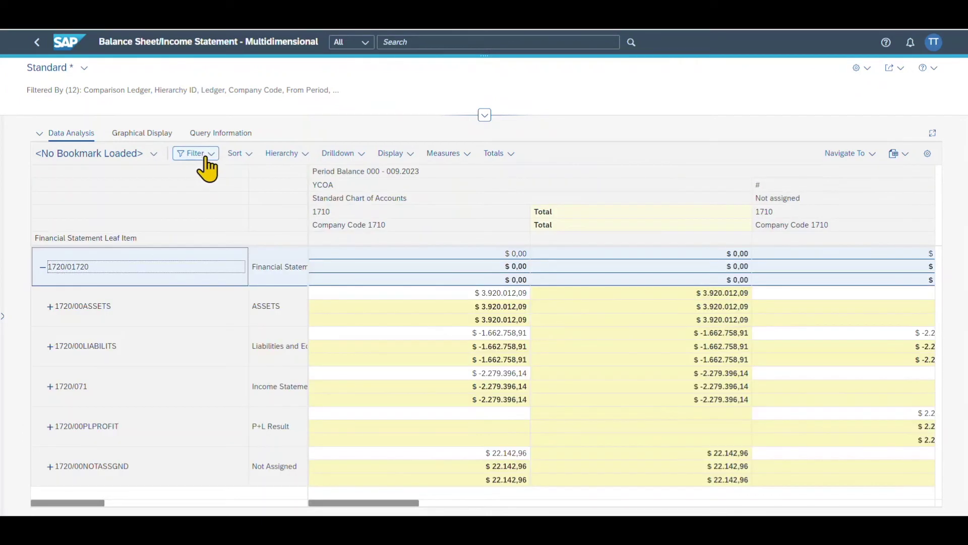
pyautogui.click(199, 154)
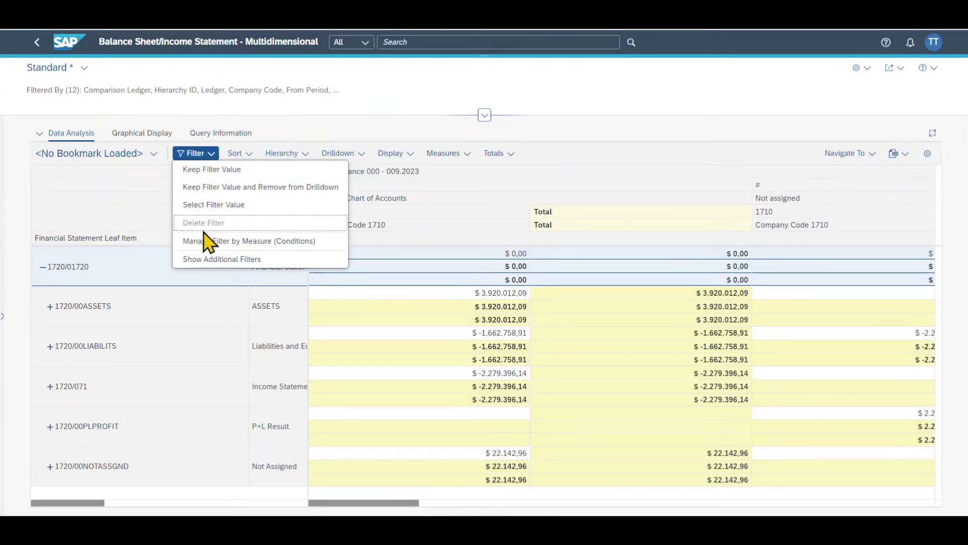
pyautogui.click(214, 155)
pyautogui.click(238, 155)
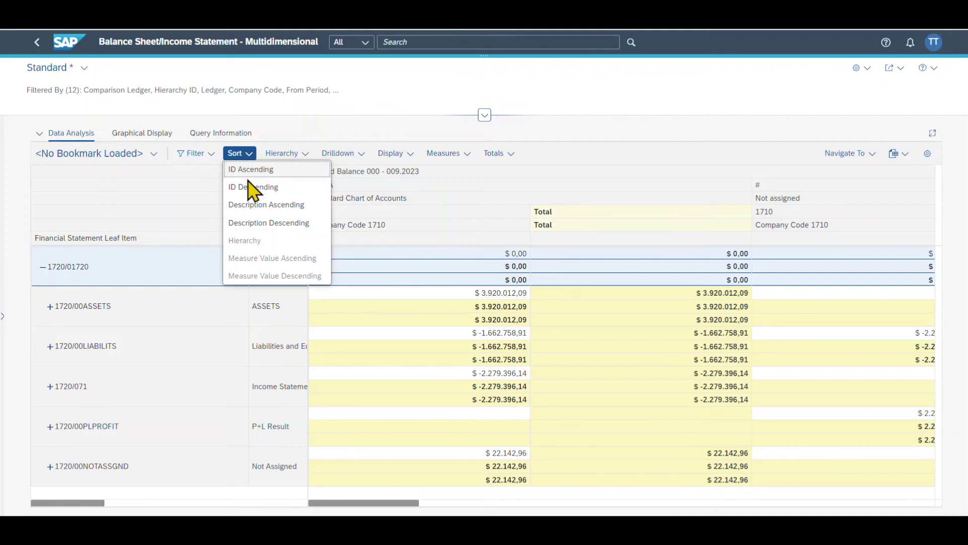
pyautogui.click(280, 154)
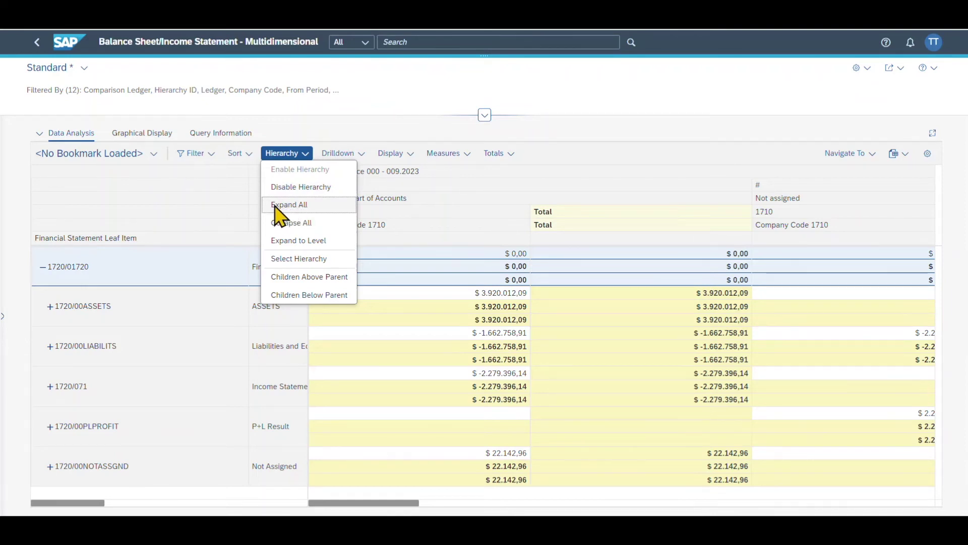
pyautogui.click(301, 208)
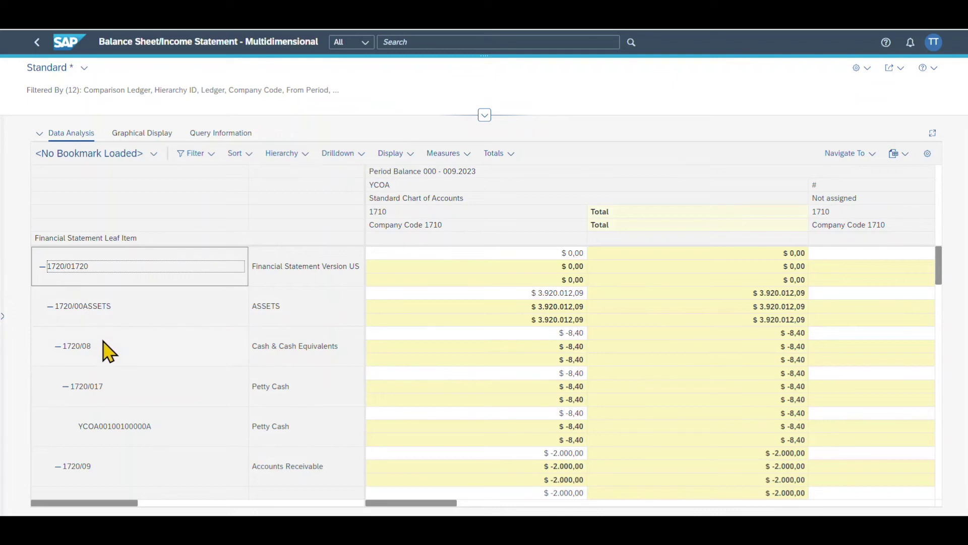
# - Collapse the hierarchy back to the top node 1720/01720
pyautogui.hotkey('shift', 'Tab')
pyautogui.click(128, 277)
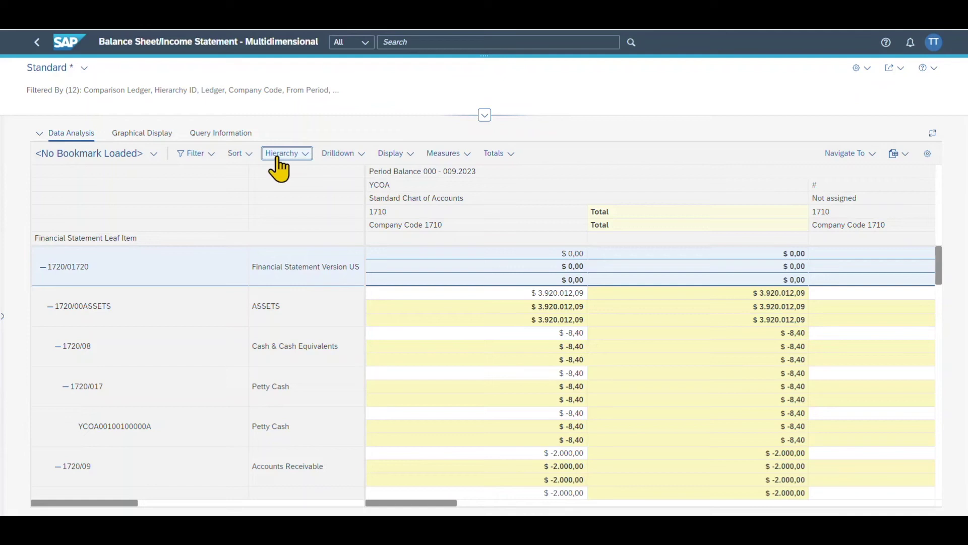
pyautogui.click(281, 154)
pyautogui.click(296, 240)
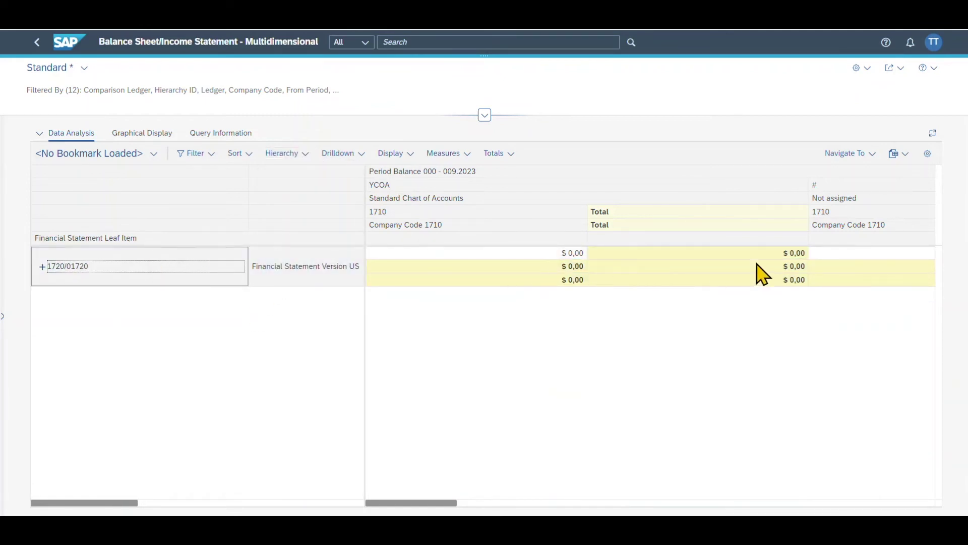
# - Swap axes via Drilldown, browse the Measures and Totals menus, then show the chart view
pyautogui.click(339, 153)
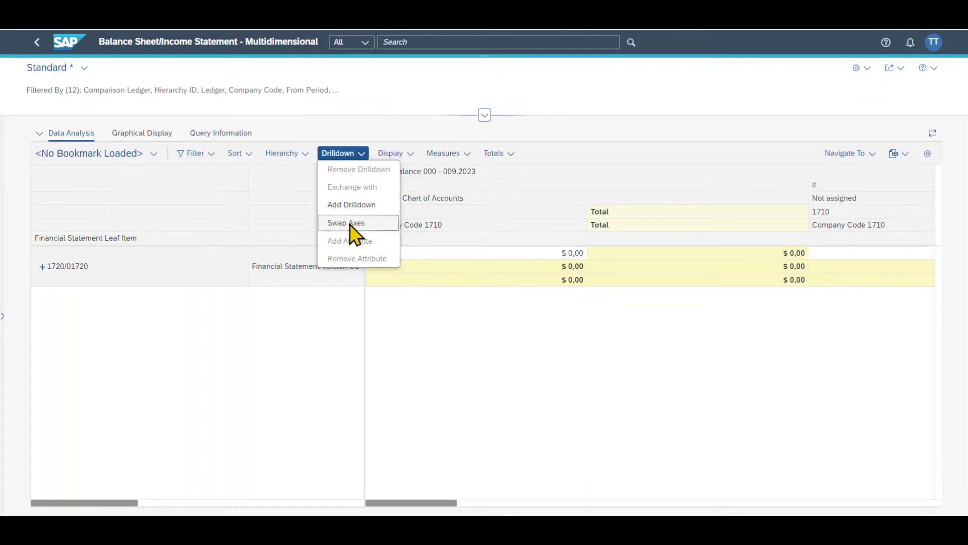
pyautogui.click(350, 226)
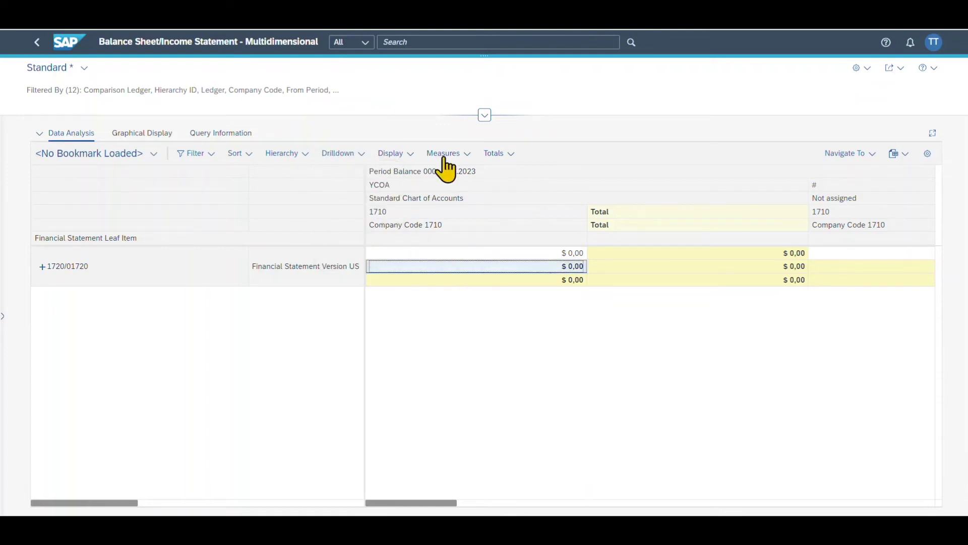
pyautogui.click(447, 155)
pyautogui.click(497, 153)
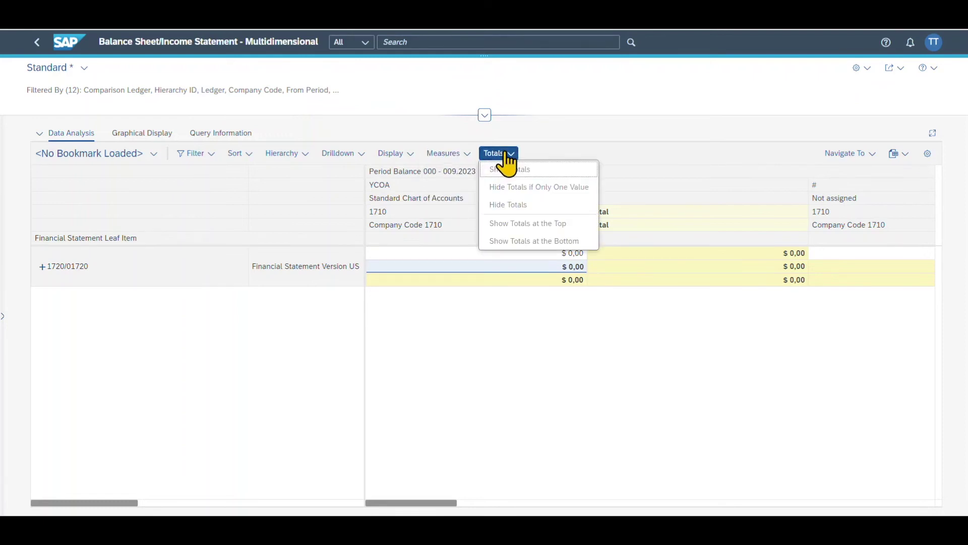
pyautogui.click(497, 154)
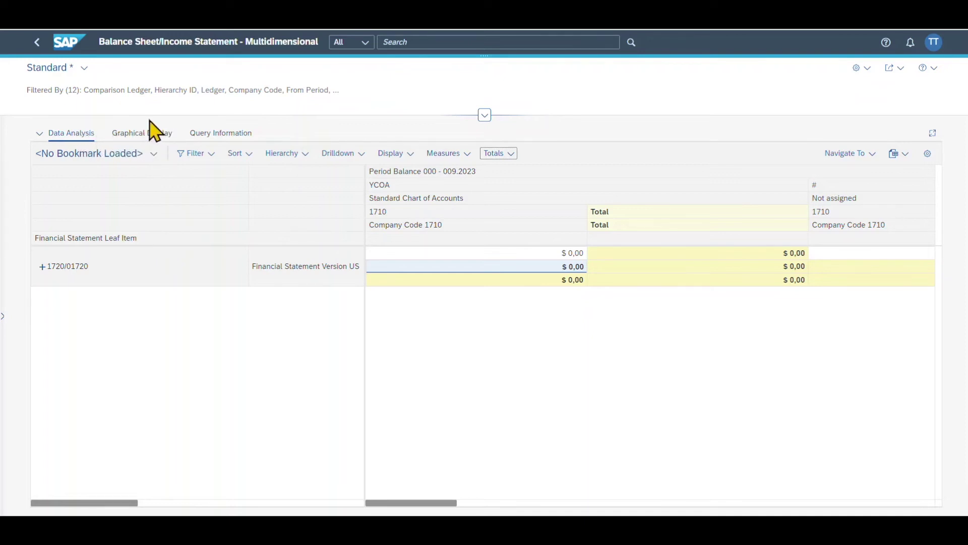
pyautogui.click(155, 135)
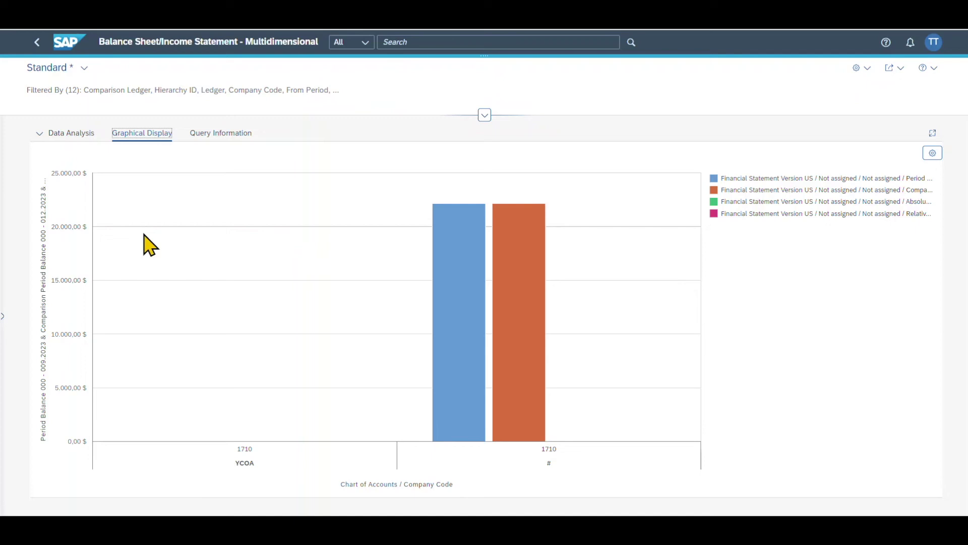
pyautogui.click(209, 137)
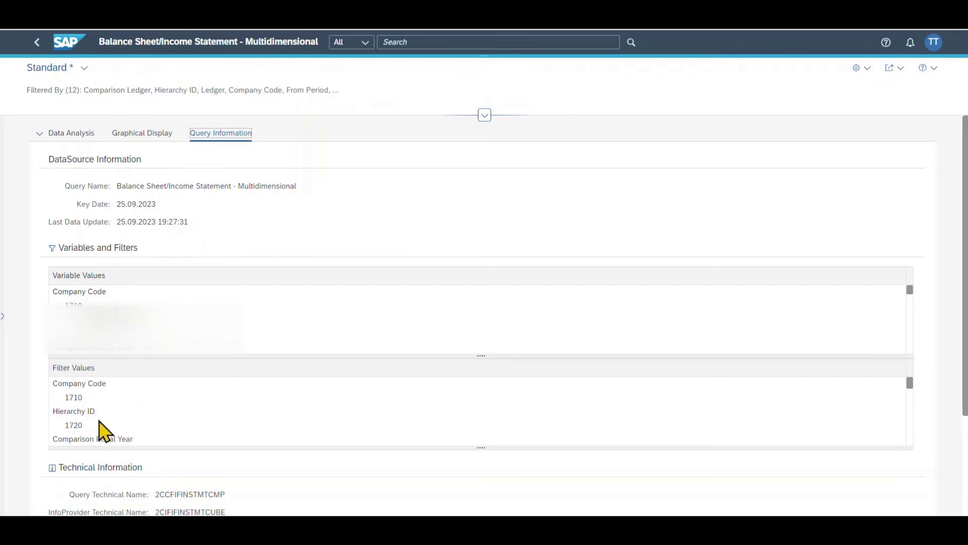
pyautogui.click(72, 133)
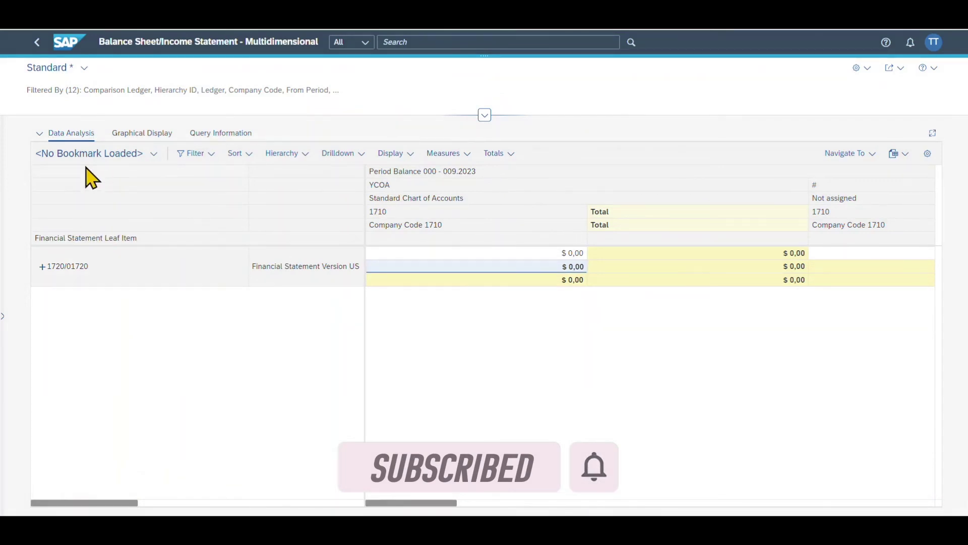
# - Dismiss the bookmark confirmation, then look through the Export and Share menus without using them
pyautogui.click(153, 154)
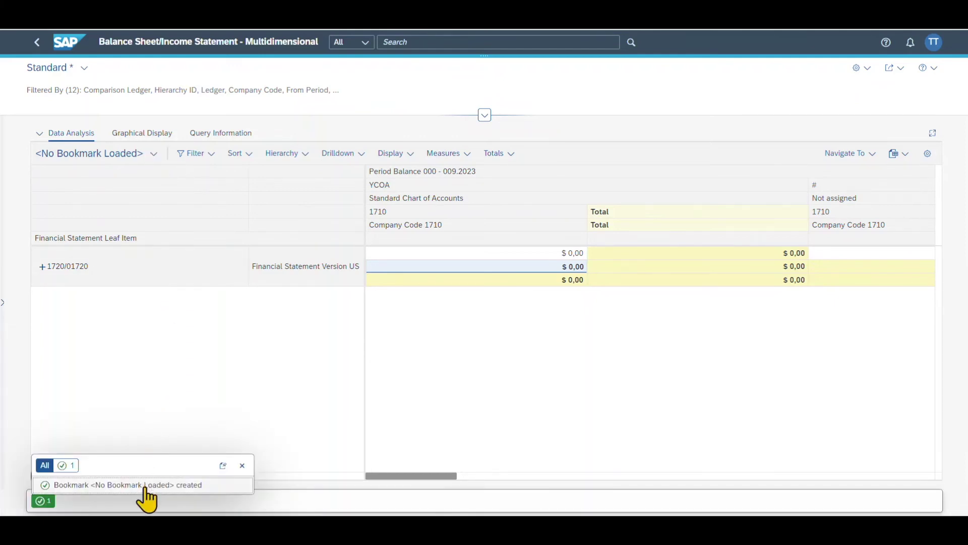
pyautogui.click(242, 465)
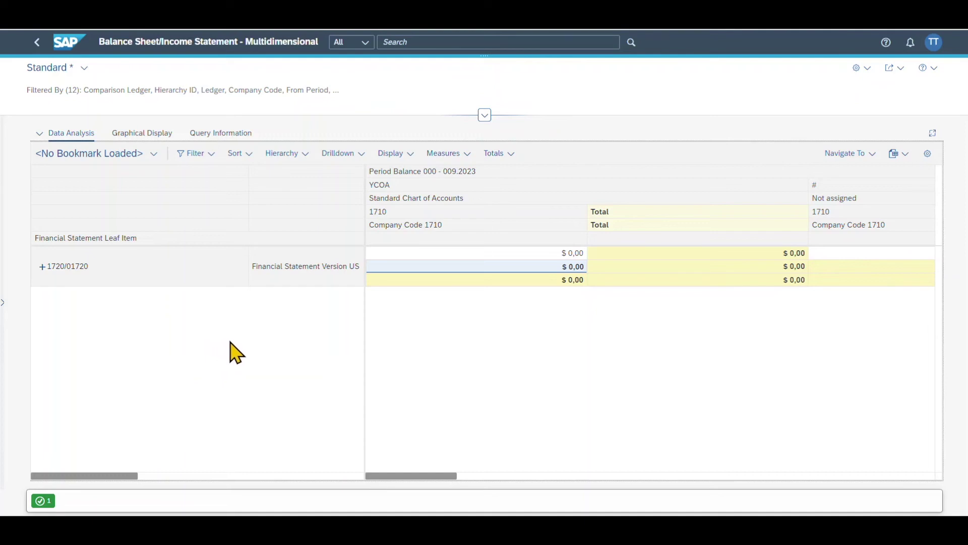
pyautogui.click(903, 154)
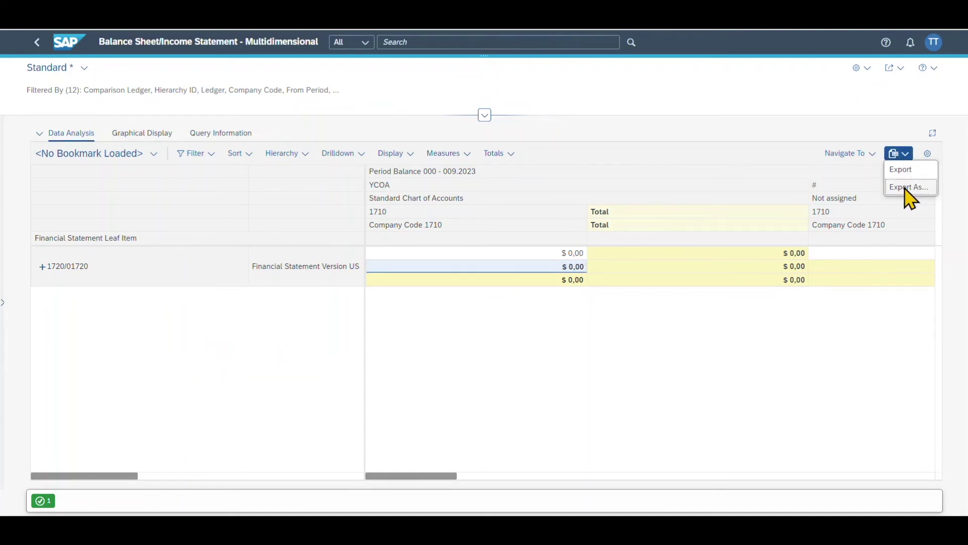
pyautogui.click(932, 126)
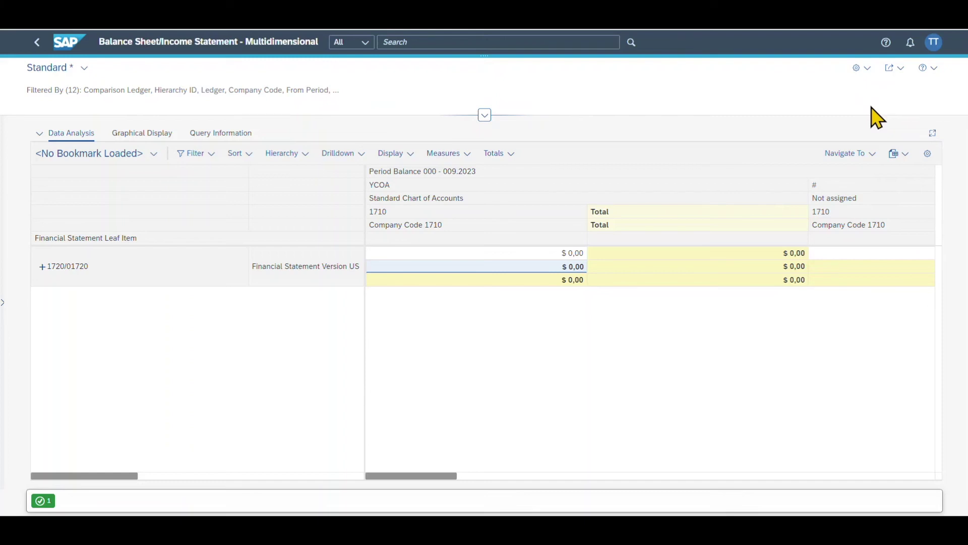
pyautogui.click(901, 69)
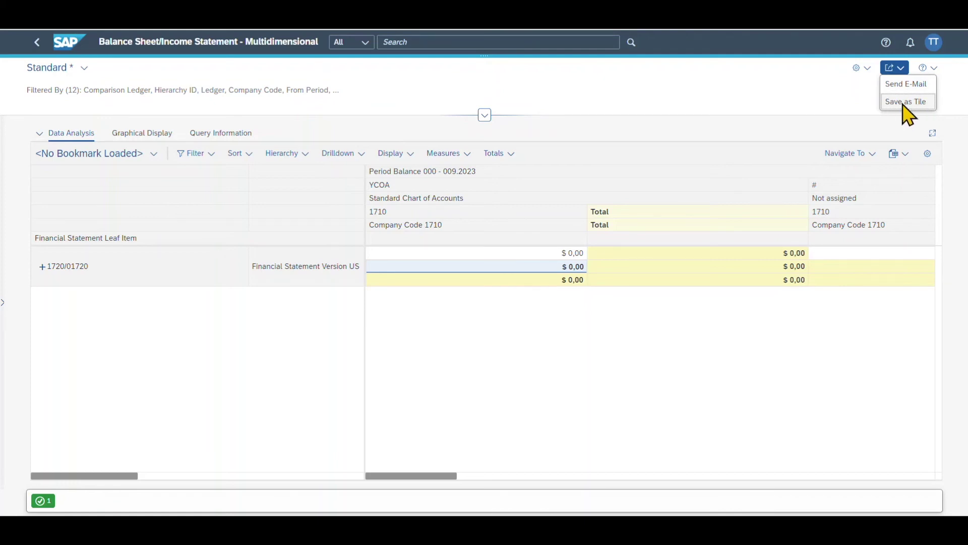
pyautogui.click(908, 103)
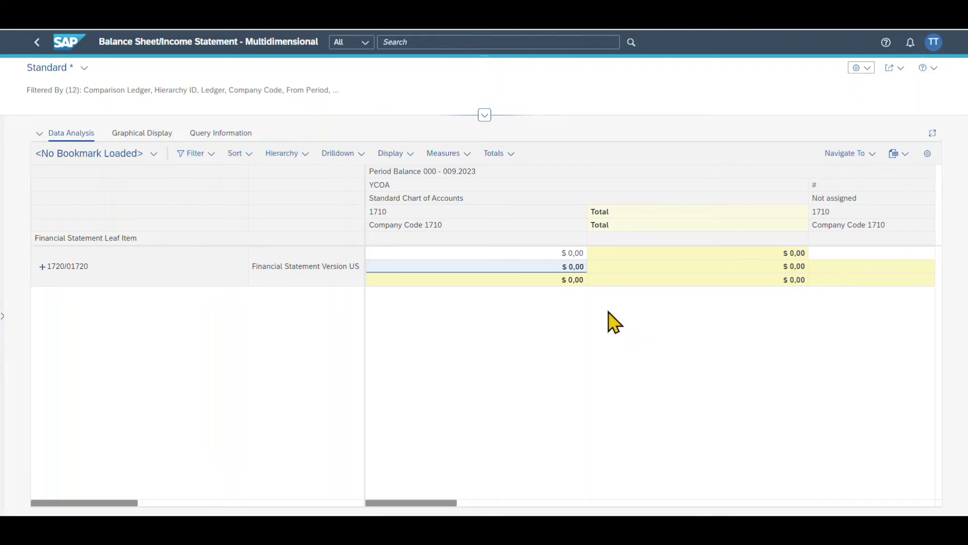
# - Expand all report filter fields, reveal the Dimensions panel beside the table, then maximize and restore Data Analysis
pyautogui.click(485, 116)
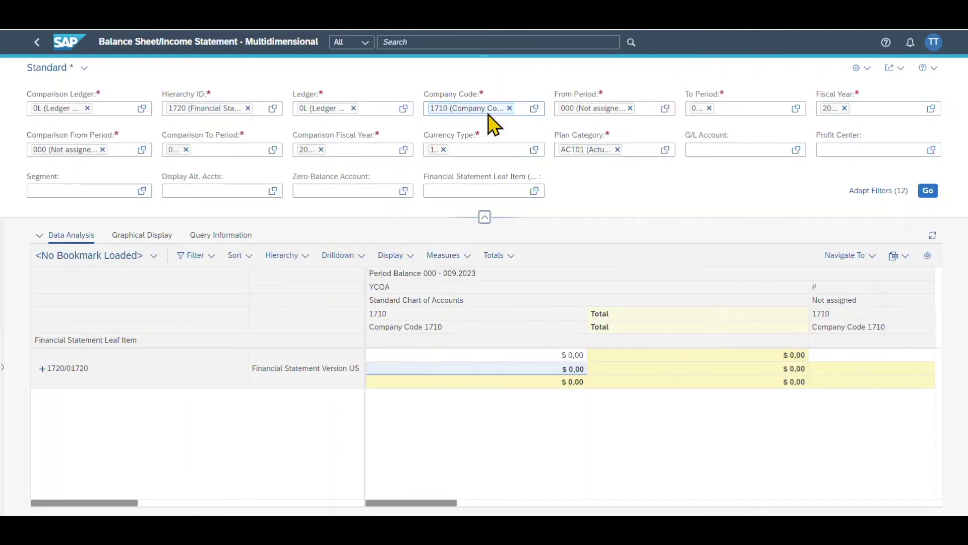
pyautogui.moveTo(4, 368); pyautogui.dragTo(325, 376)
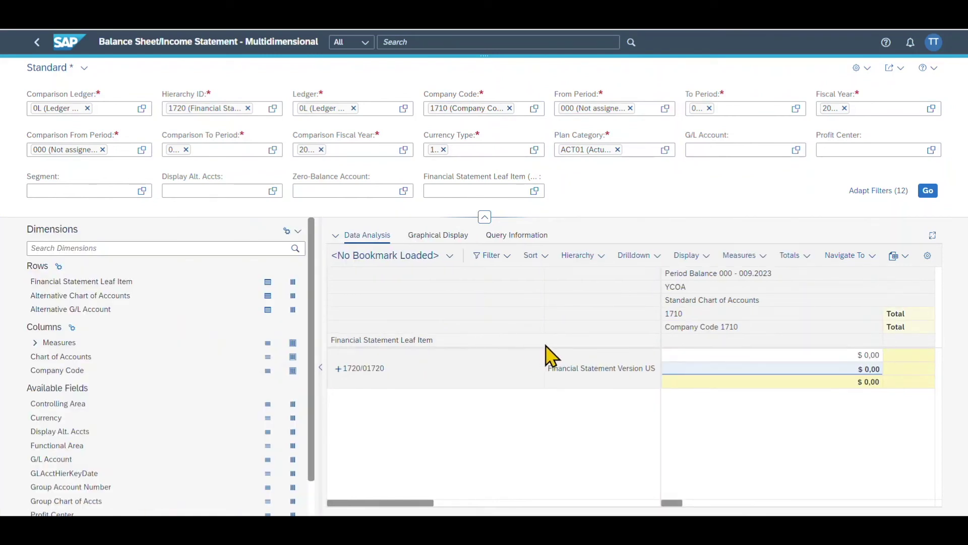
pyautogui.click(933, 236)
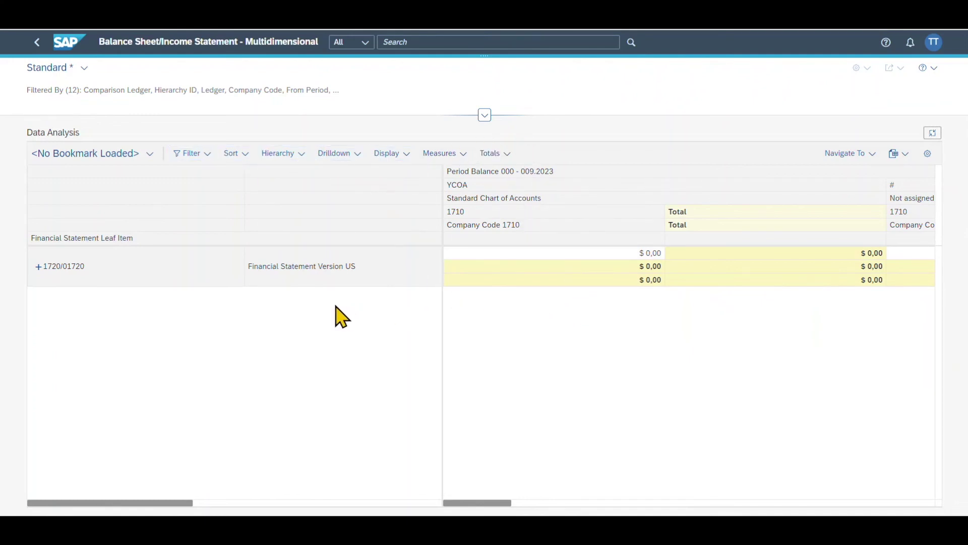
pyautogui.click(933, 132)
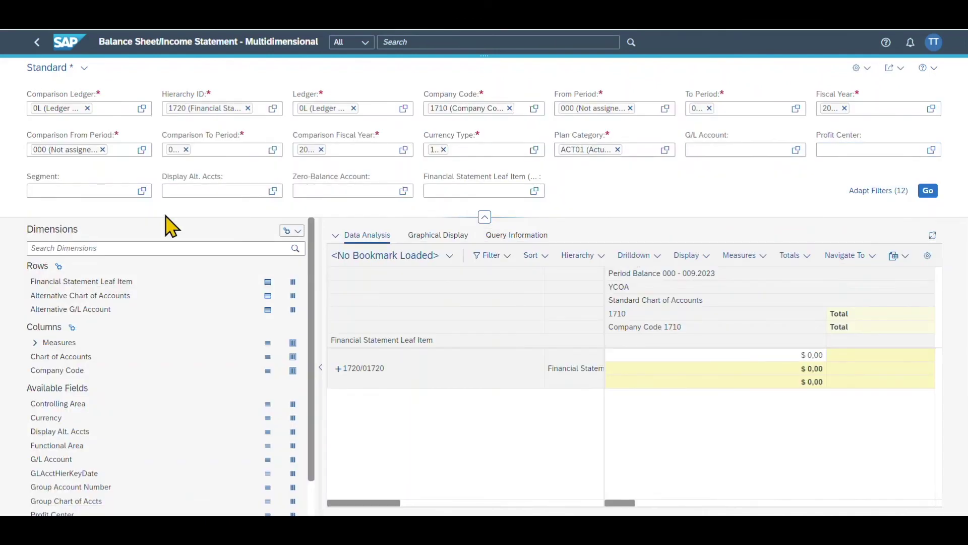
# - Save the current layout as default view 'My own Balance Sheet', then reselect the Standard view
pyautogui.click(84, 68)
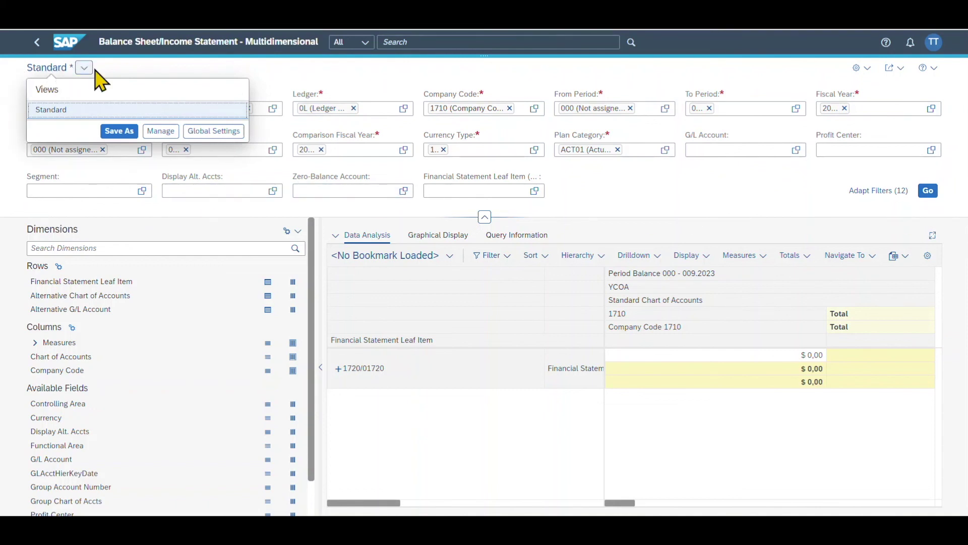
pyautogui.click(119, 132)
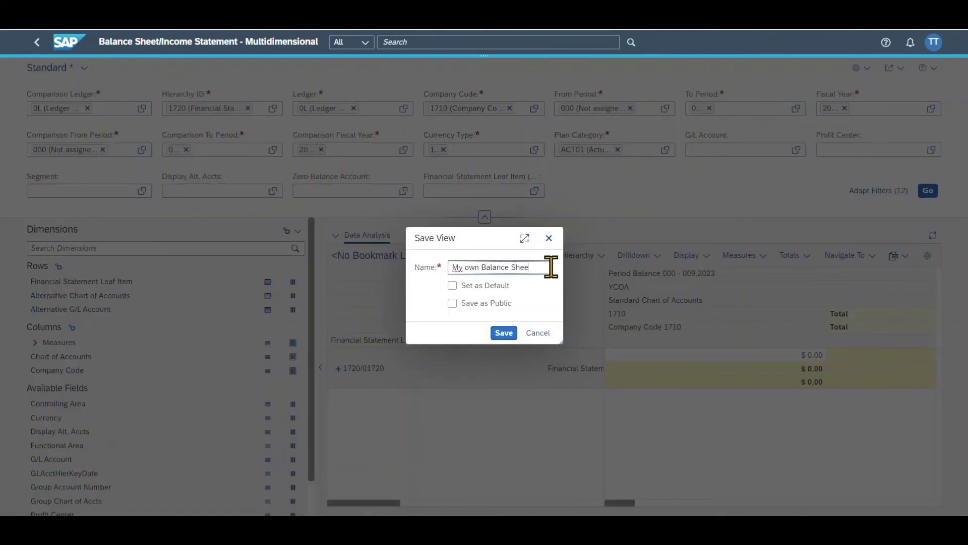
pyautogui.click(453, 286)
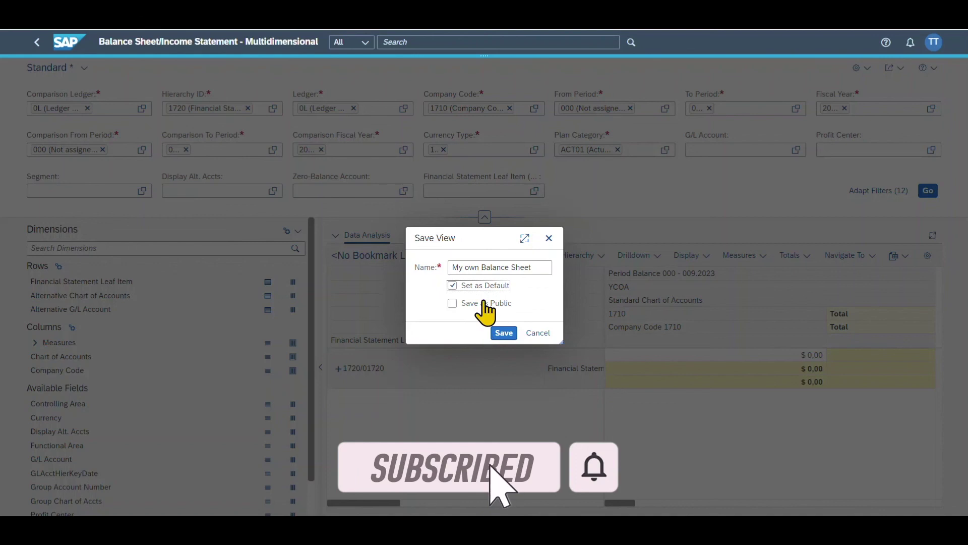
pyautogui.click(507, 334)
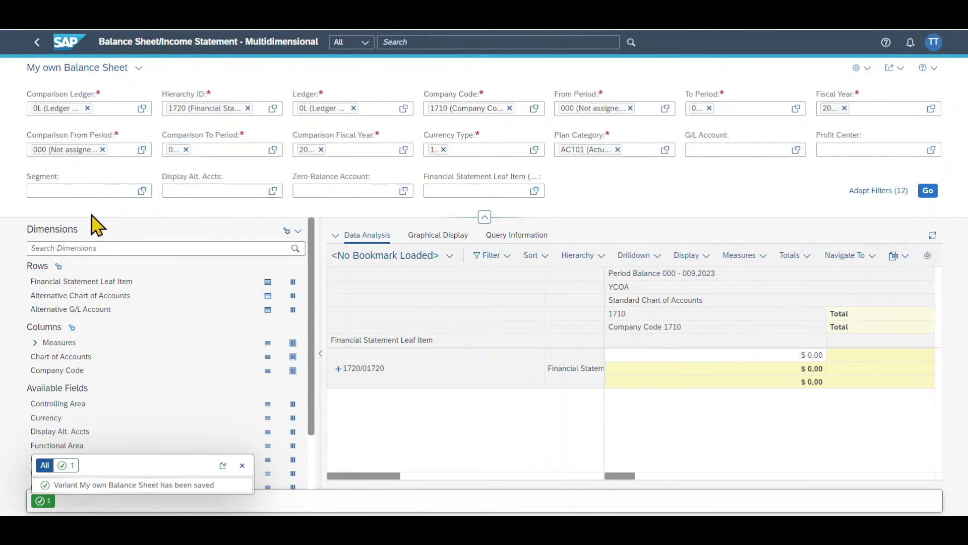
pyautogui.click(139, 68)
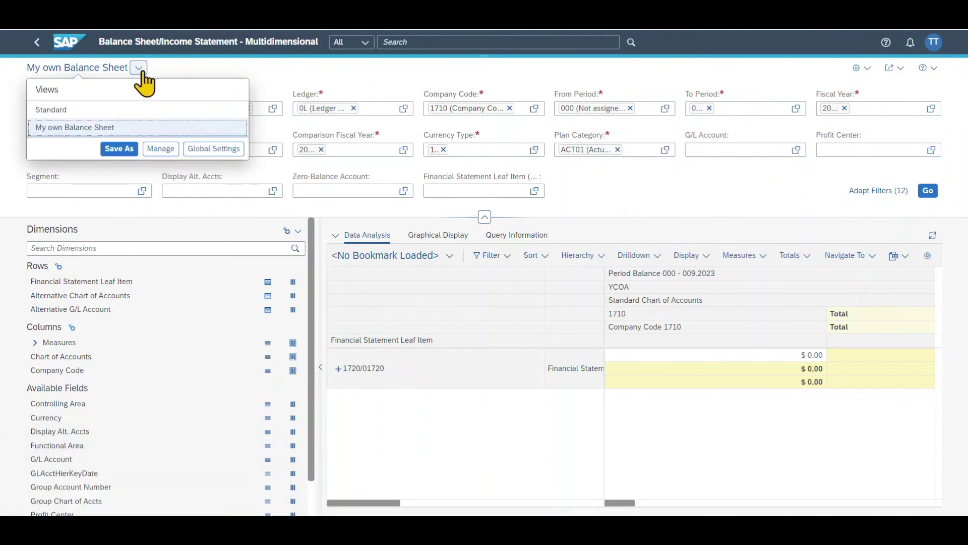
pyautogui.click(71, 109)
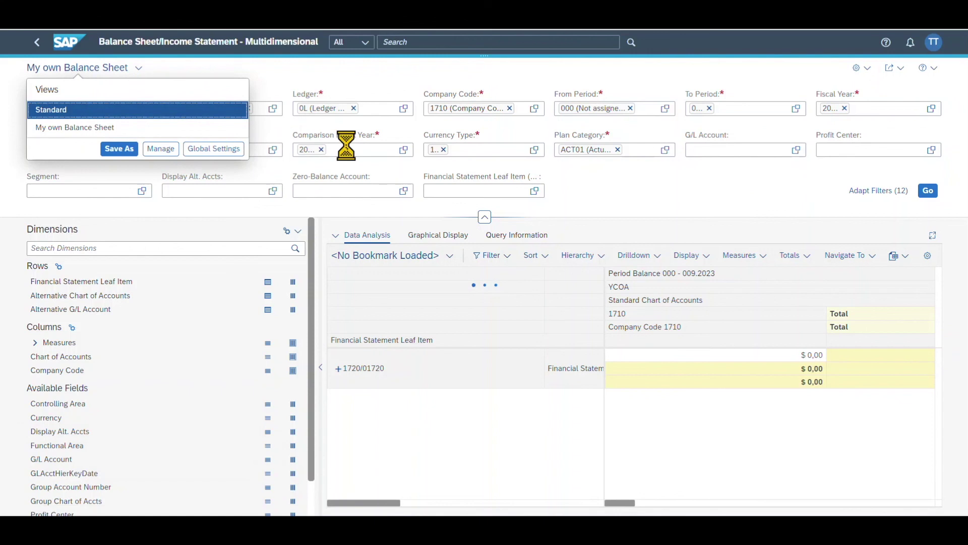